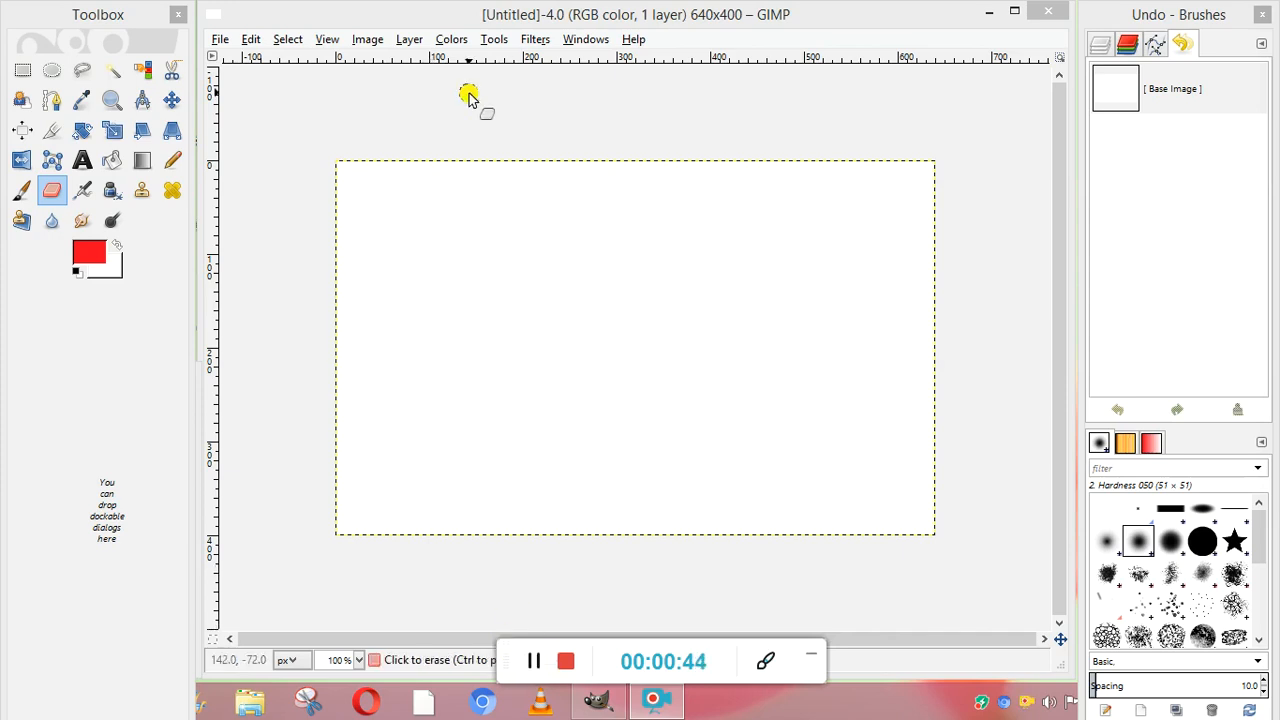
- Draw a rectangular selection around the middle of the canvas, with its upper-left corner at about 152, 102 px
{"action": "left_click", "coordinate": [505, 45]}
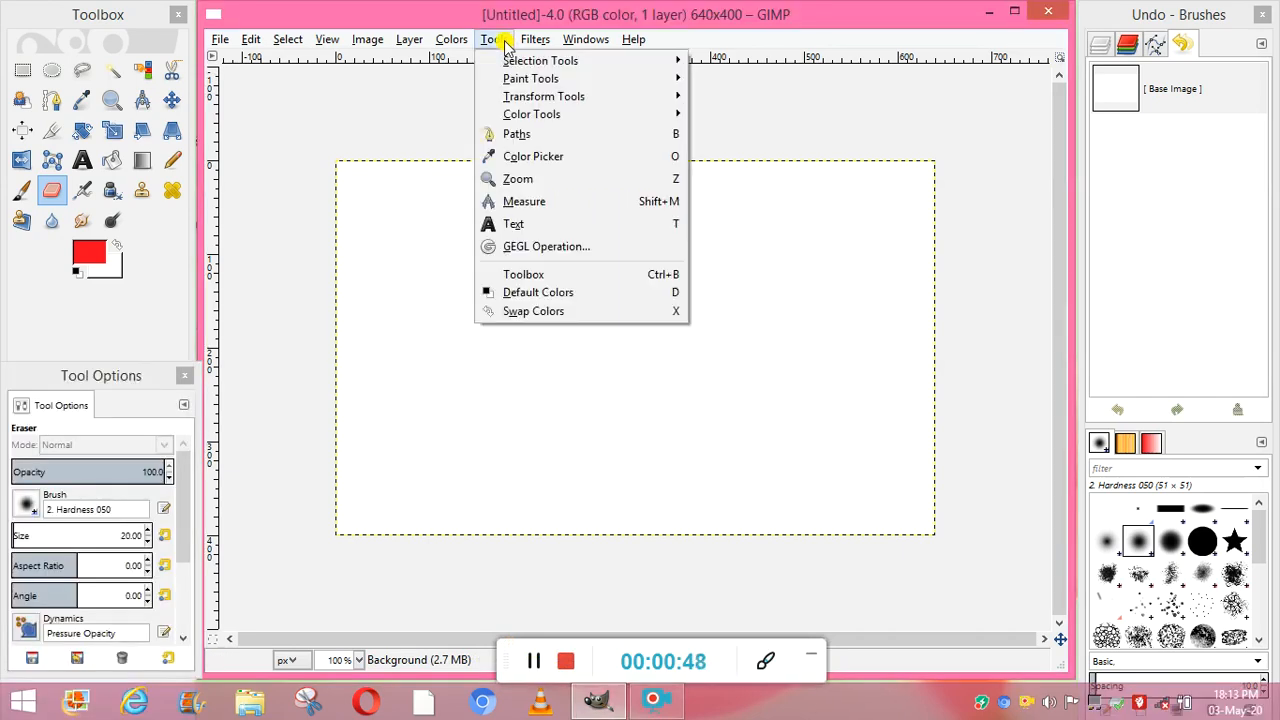
{"action": "mouse_move", "coordinate": [530, 68]}
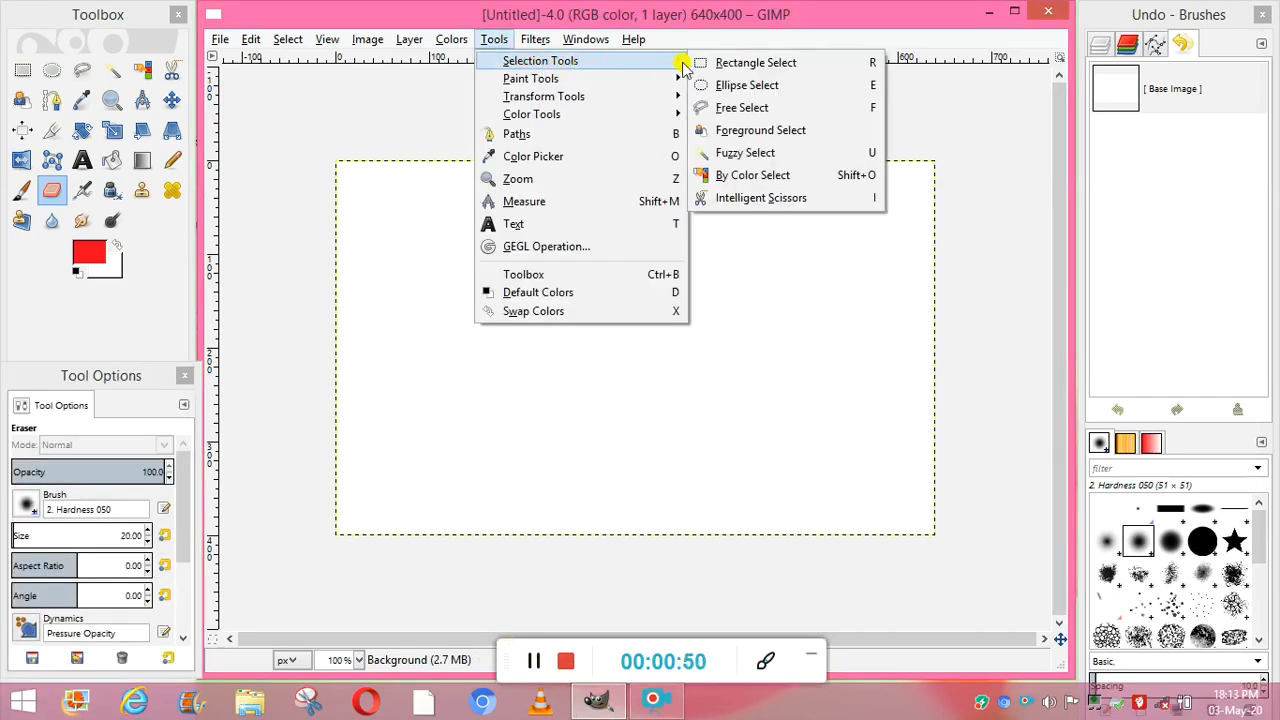
{"action": "left_click", "coordinate": [756, 63]}
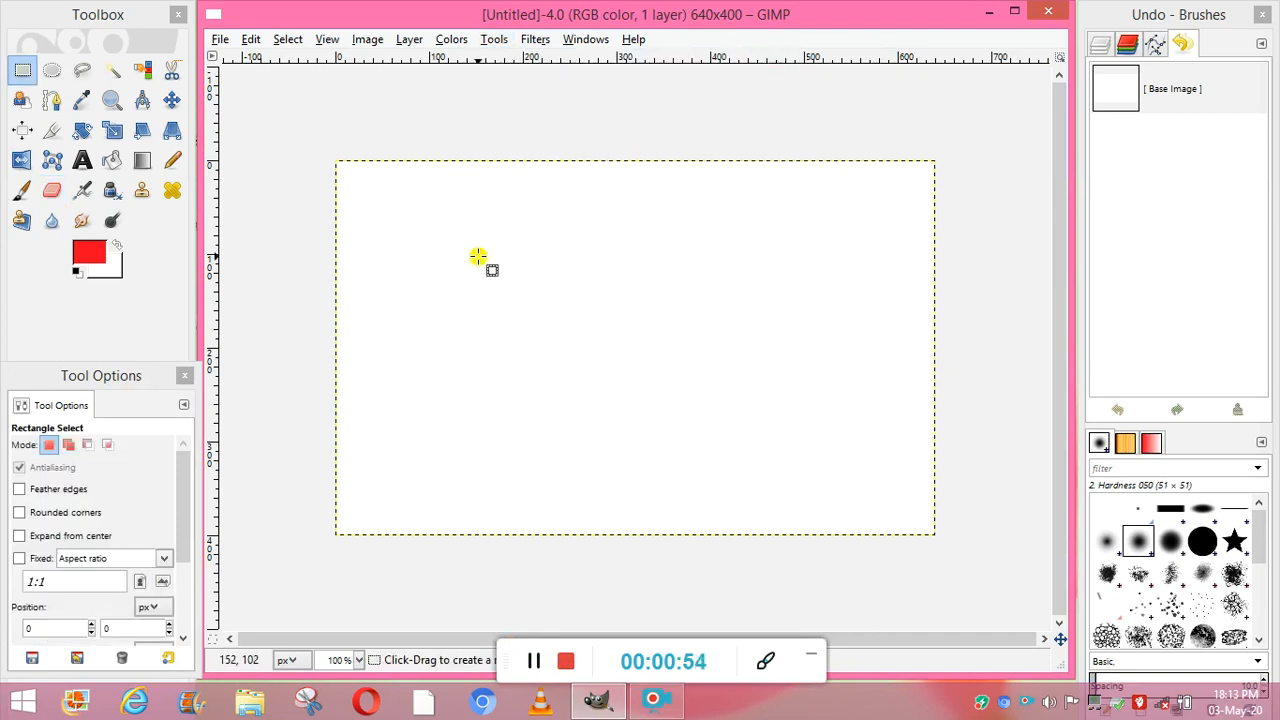
{"action": "left_click_drag", "start_coordinate": [478, 257], "coordinate": [745, 411]}
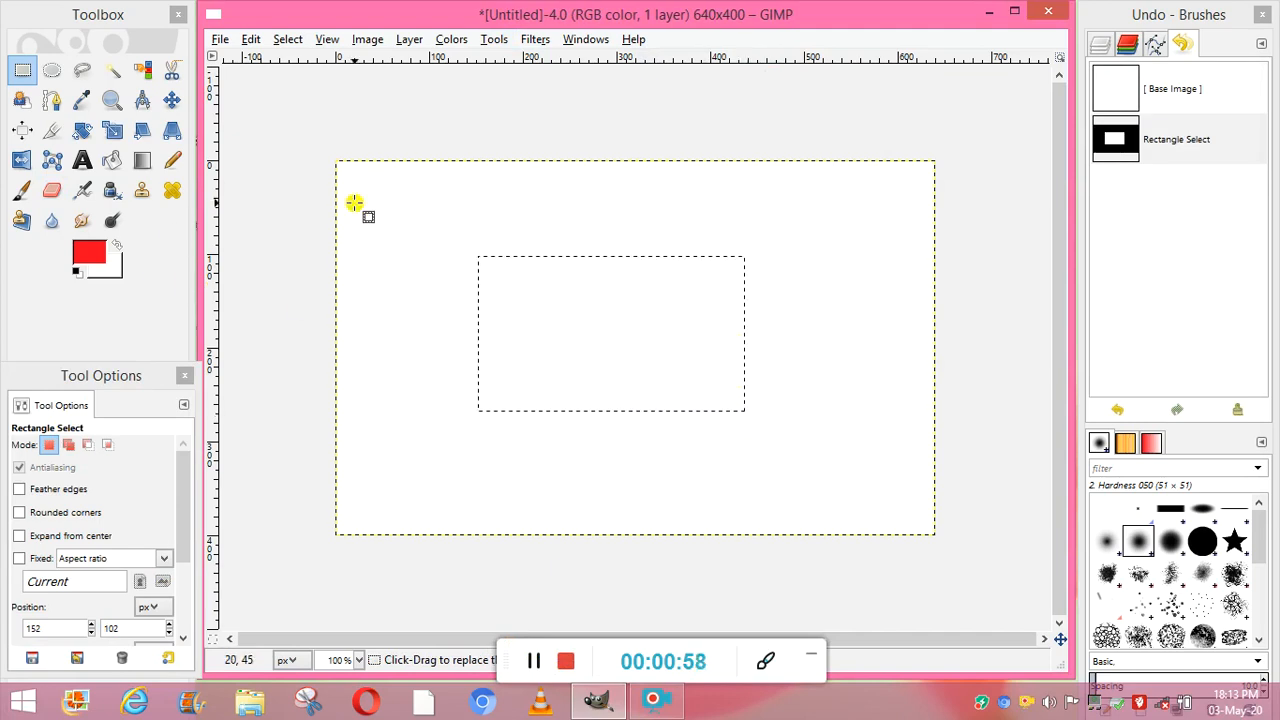
- Bucket-fill the rectangular selection with the cyan foreground color 05fbea
{"action": "left_click", "coordinate": [494, 39]}
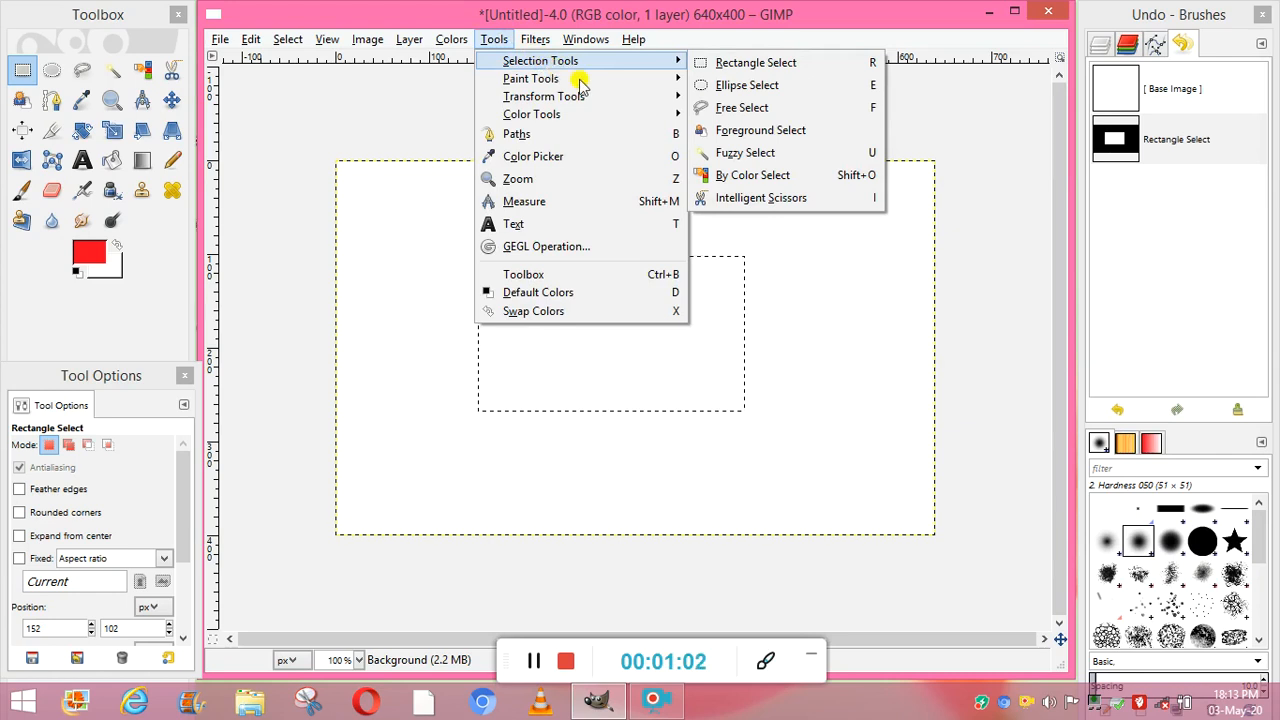
{"action": "mouse_move", "coordinate": [614, 82]}
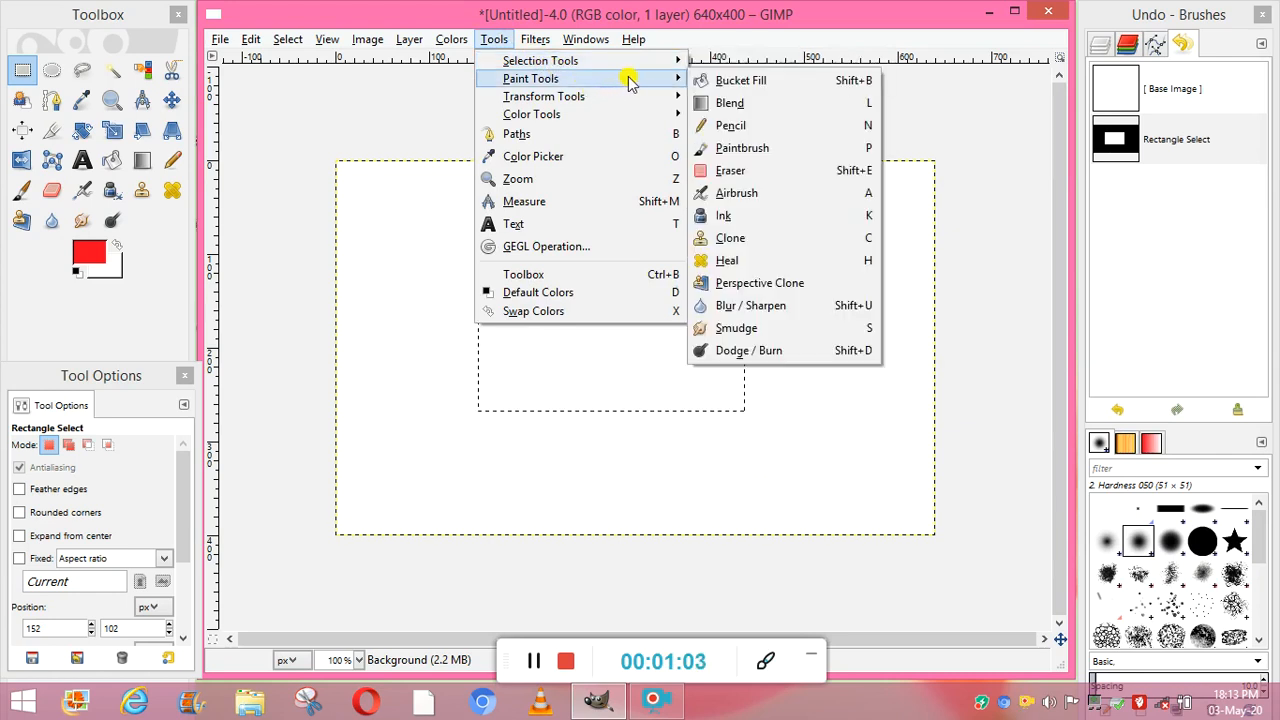
{"action": "left_click", "coordinate": [735, 83]}
{"action": "left_click", "coordinate": [88, 256]}
{"action": "left_click", "coordinate": [275, 195]}
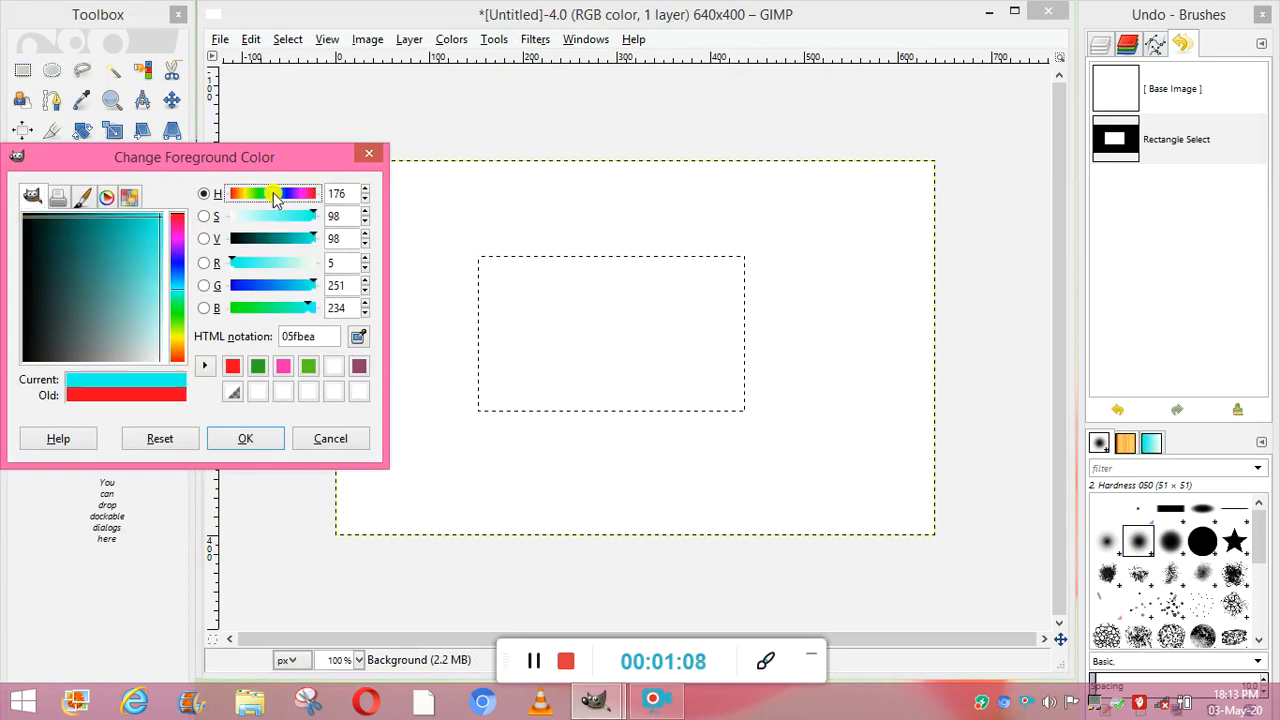
{"action": "left_click", "coordinate": [246, 440]}
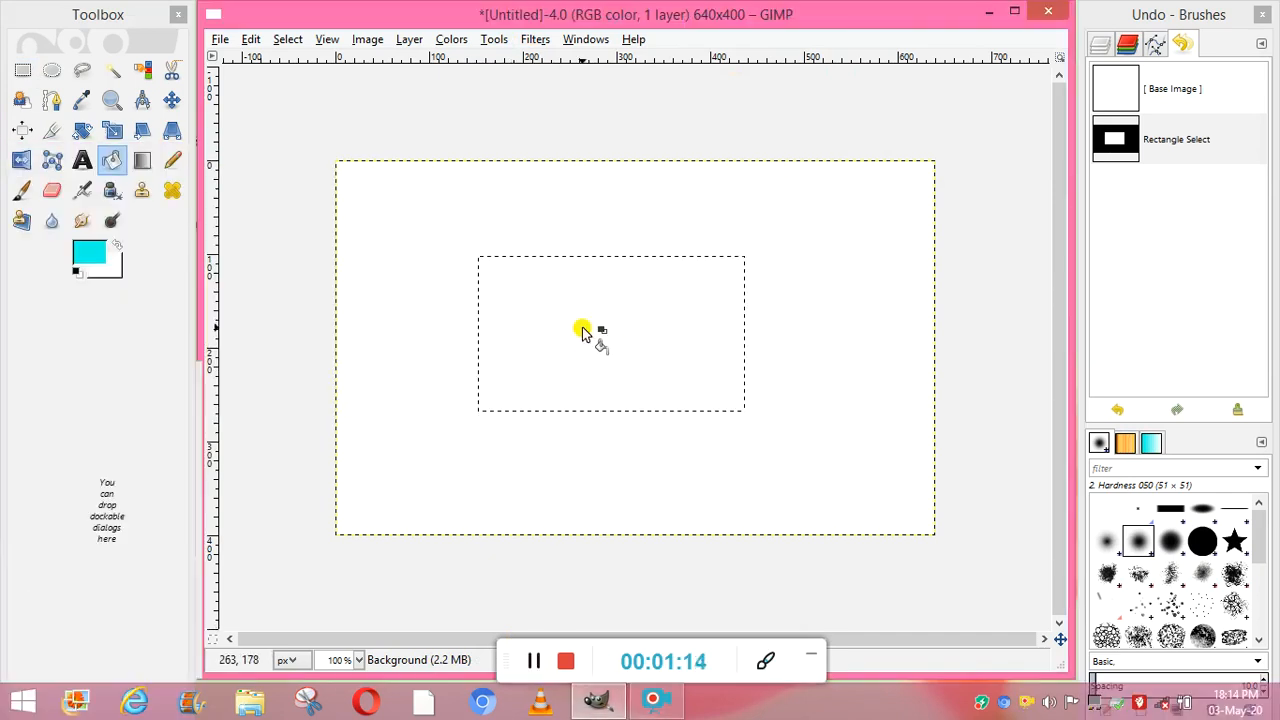
{"action": "left_click", "coordinate": [583, 332]}
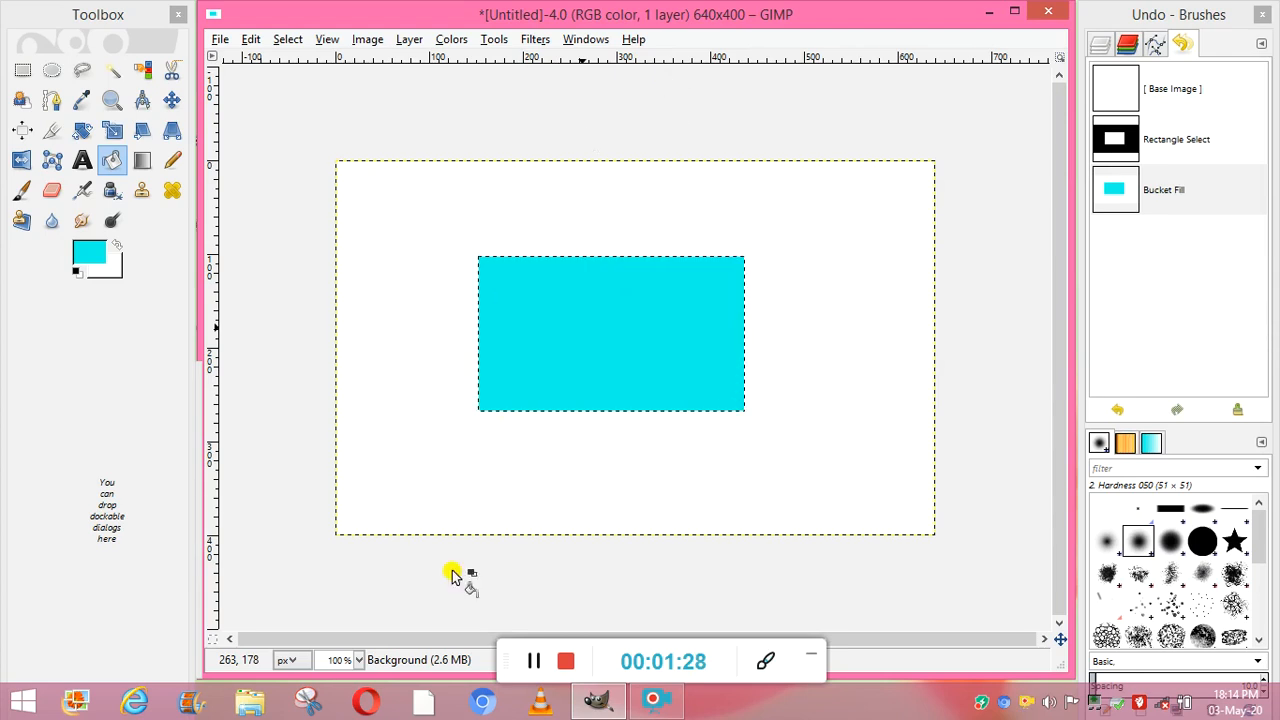
- Open the Scale Image settings and enter an image width of 800 px
{"action": "left_click", "coordinate": [358, 40]}
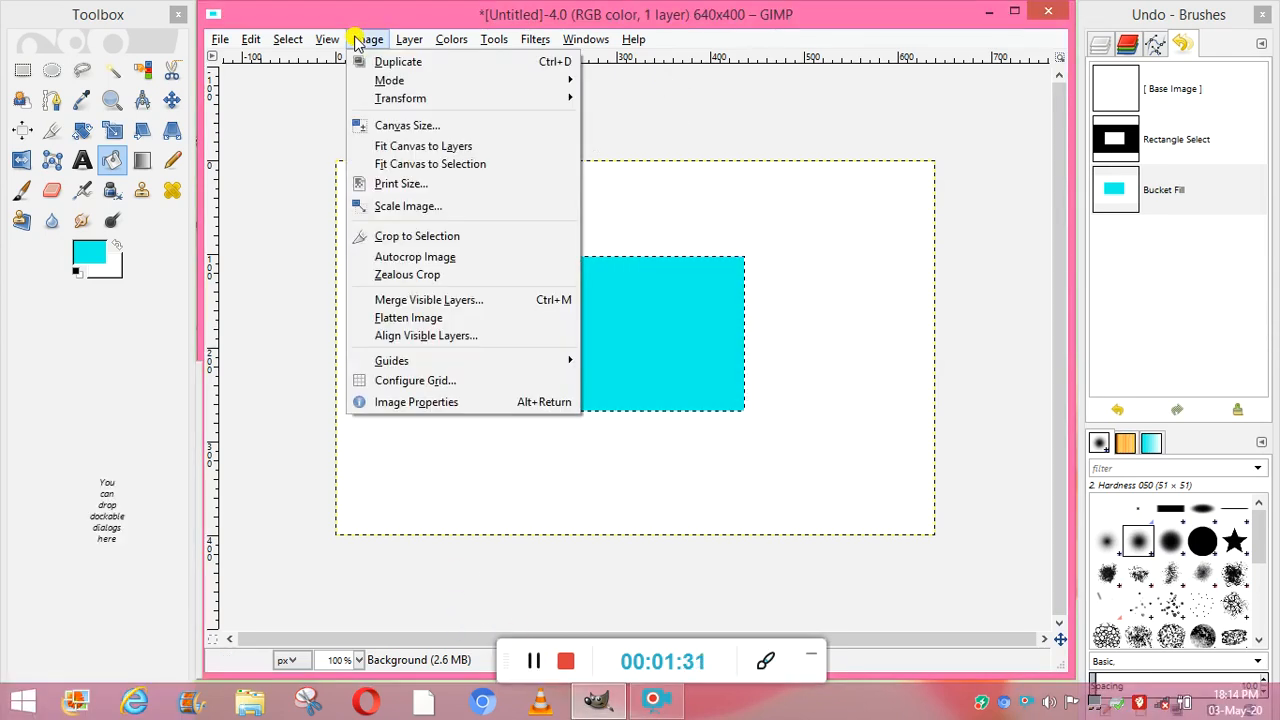
{"action": "left_click", "coordinate": [408, 206]}
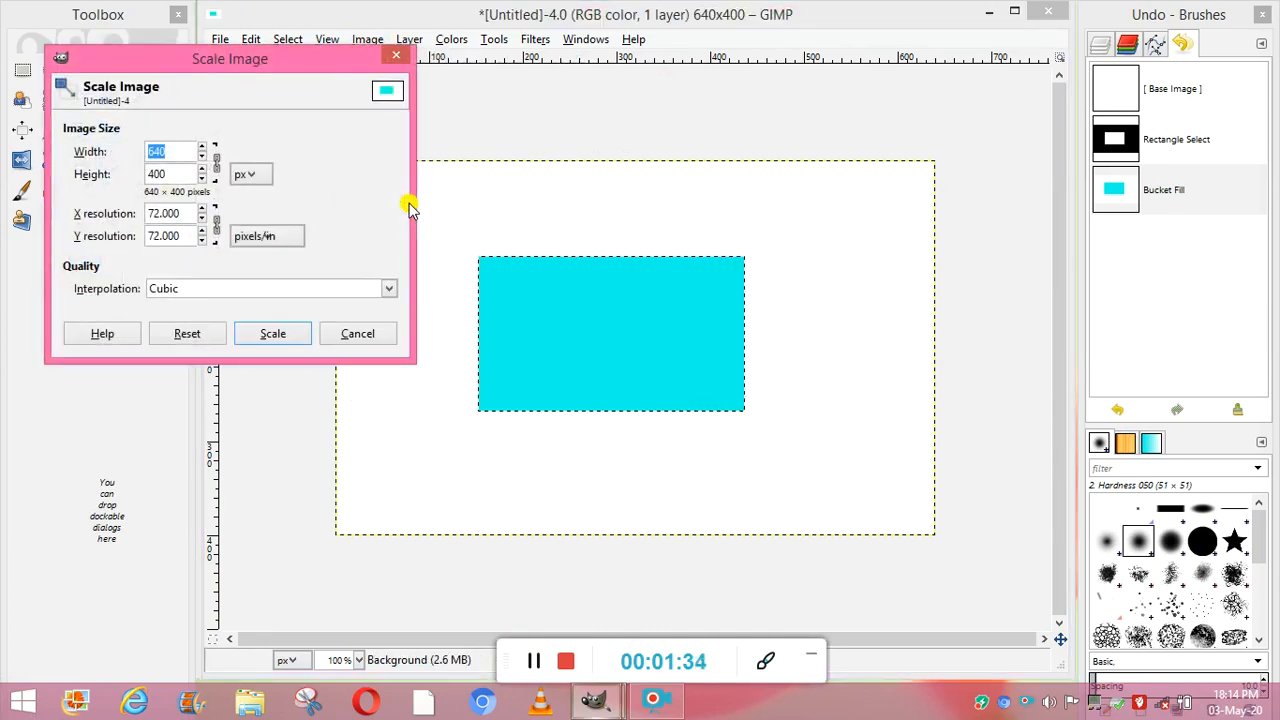
{"action": "left_click", "coordinate": [201, 147]}
{"action": "left_click", "coordinate": [201, 147]}
{"action": "left_click", "coordinate": [201, 147]}
{"action": "left_click", "coordinate": [201, 147]}
{"action": "left_click", "coordinate": [201, 147]}
{"action": "left_click", "coordinate": [201, 147]}
{"action": "left_click", "coordinate": [201, 147]}
{"action": "left_click", "coordinate": [201, 147]}
{"action": "left_click", "coordinate": [201, 147]}
{"action": "left_click", "coordinate": [201, 147]}
{"action": "left_click", "coordinate": [201, 147]}
{"action": "left_click", "coordinate": [201, 147]}
{"action": "left_click", "coordinate": [201, 147]}
{"action": "left_click", "coordinate": [201, 147]}
{"action": "left_click", "coordinate": [201, 147]}
{"action": "left_click", "coordinate": [201, 147]}
{"action": "left_click", "coordinate": [201, 147]}
{"action": "left_click", "coordinate": [201, 147]}
{"action": "left_click", "coordinate": [201, 147]}
{"action": "left_click", "coordinate": [201, 147]}
{"action": "left_click", "coordinate": [201, 147]}
{"action": "left_click", "coordinate": [201, 147]}
{"action": "left_click", "coordinate": [201, 147]}
{"action": "left_click", "coordinate": [201, 147]}
{"action": "left_click", "coordinate": [201, 147]}
{"action": "left_click", "coordinate": [201, 147]}
{"action": "left_click", "coordinate": [201, 147]}
{"action": "left_click", "coordinate": [201, 147]}
{"action": "left_click", "coordinate": [201, 147]}
{"action": "left_click", "coordinate": [201, 147]}
{"action": "left_click", "coordinate": [201, 147]}
{"action": "left_click", "coordinate": [201, 147]}
{"action": "left_click", "coordinate": [177, 152]}
{"action": "key", "text": "BackSpace"}
{"action": "key", "text": "BackSpace"}
{"action": "key", "text": "BackSpace"}
{"action": "type", "text": "800"}
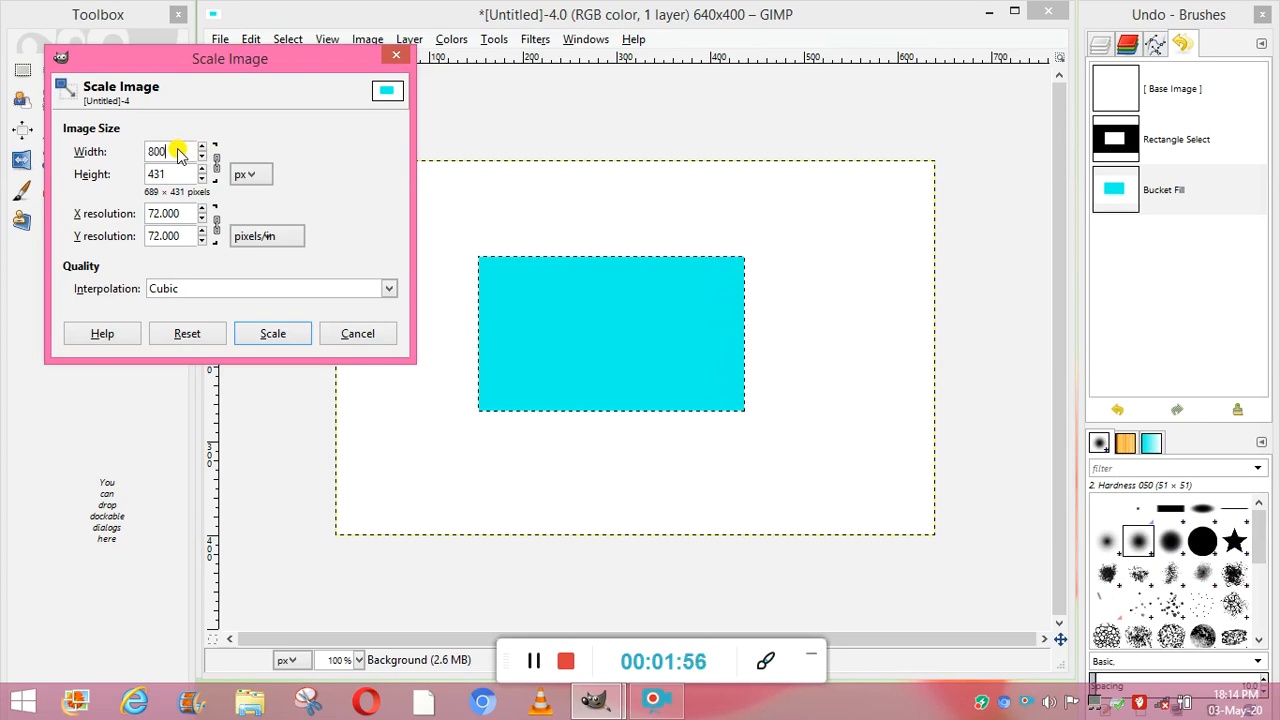
- Set the image height to 600 px with the proportions linked, and scale the image to 960 × 600 px
{"action": "left_click", "coordinate": [178, 176]}
{"action": "key", "text": "BackSpace"}
{"action": "key", "text": "BackSpace"}
{"action": "key", "text": "BackSpace"}
{"action": "type", "text": "600"}
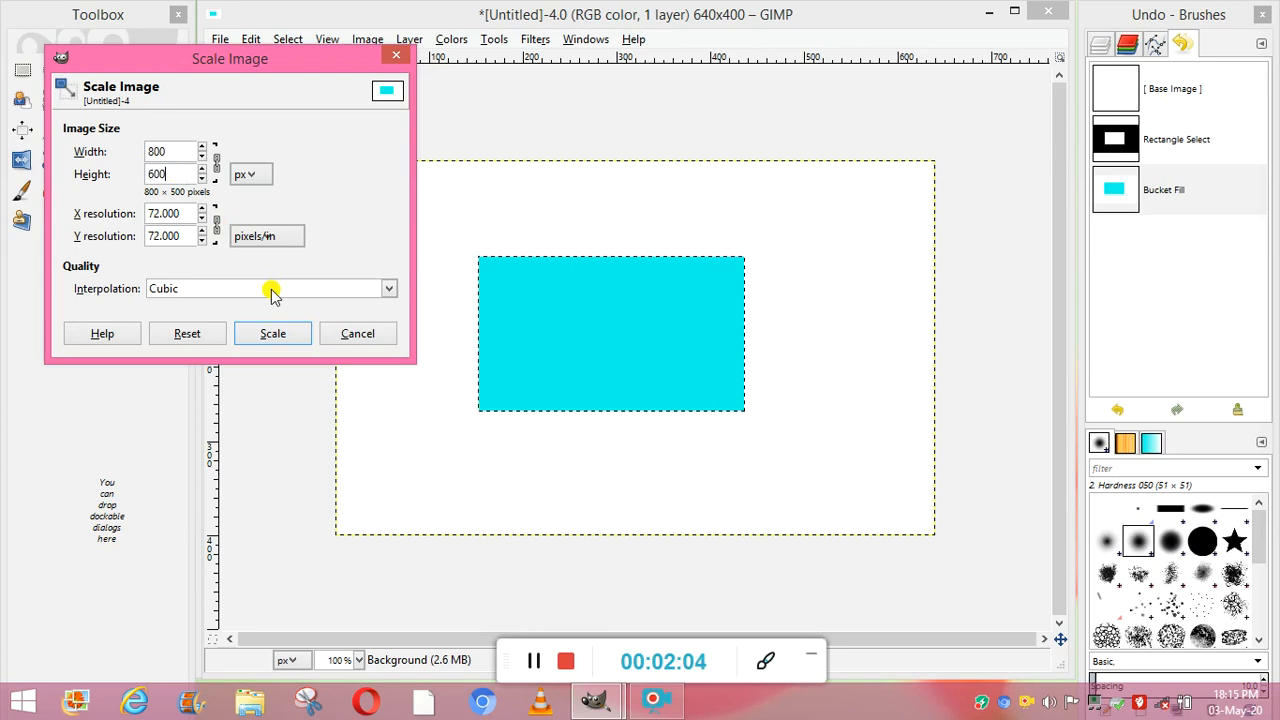
{"action": "left_click", "coordinate": [273, 336]}
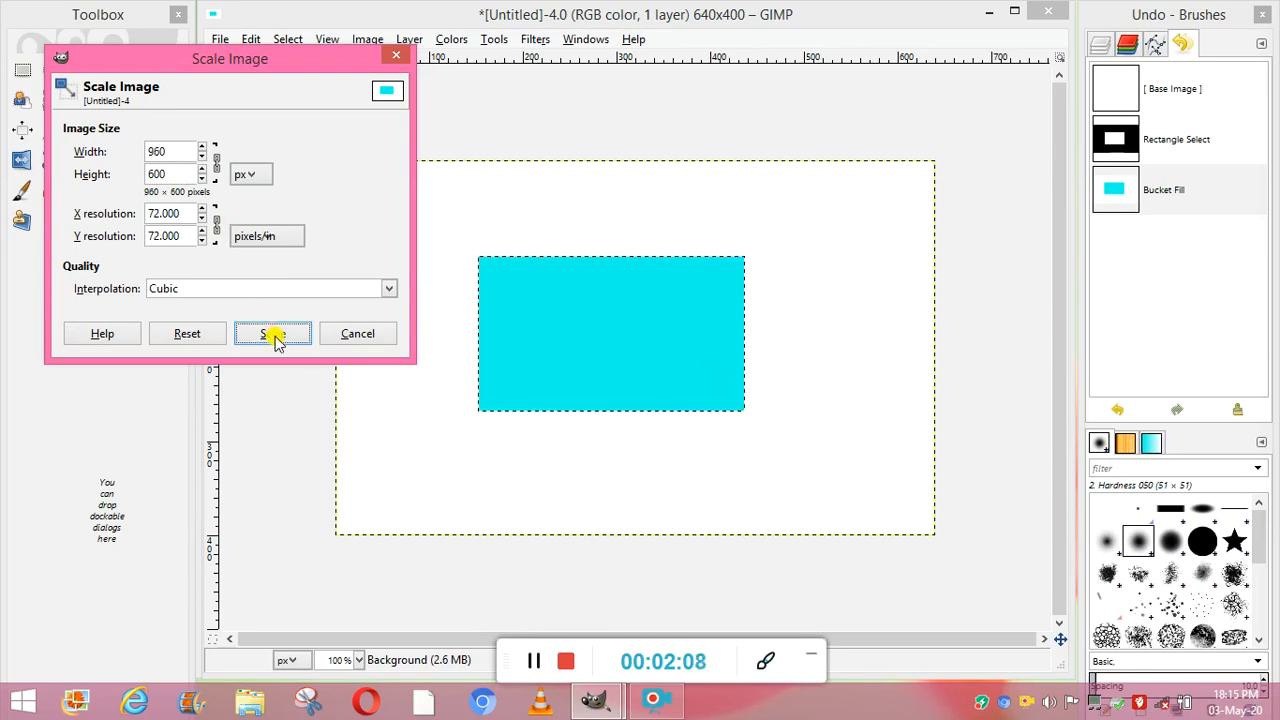
{"action": "left_click", "coordinate": [529, 663]}
{"action": "left_click", "coordinate": [529, 663]}
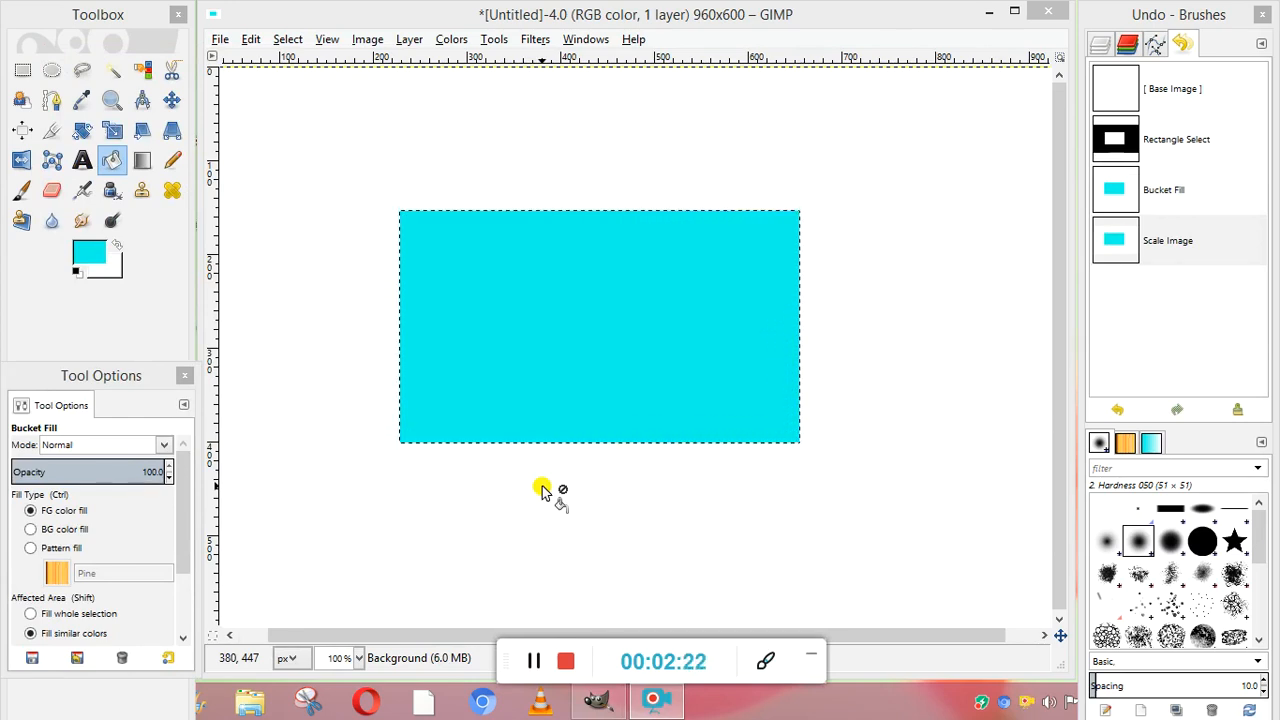
{"action": "left_click", "coordinate": [534, 662]}
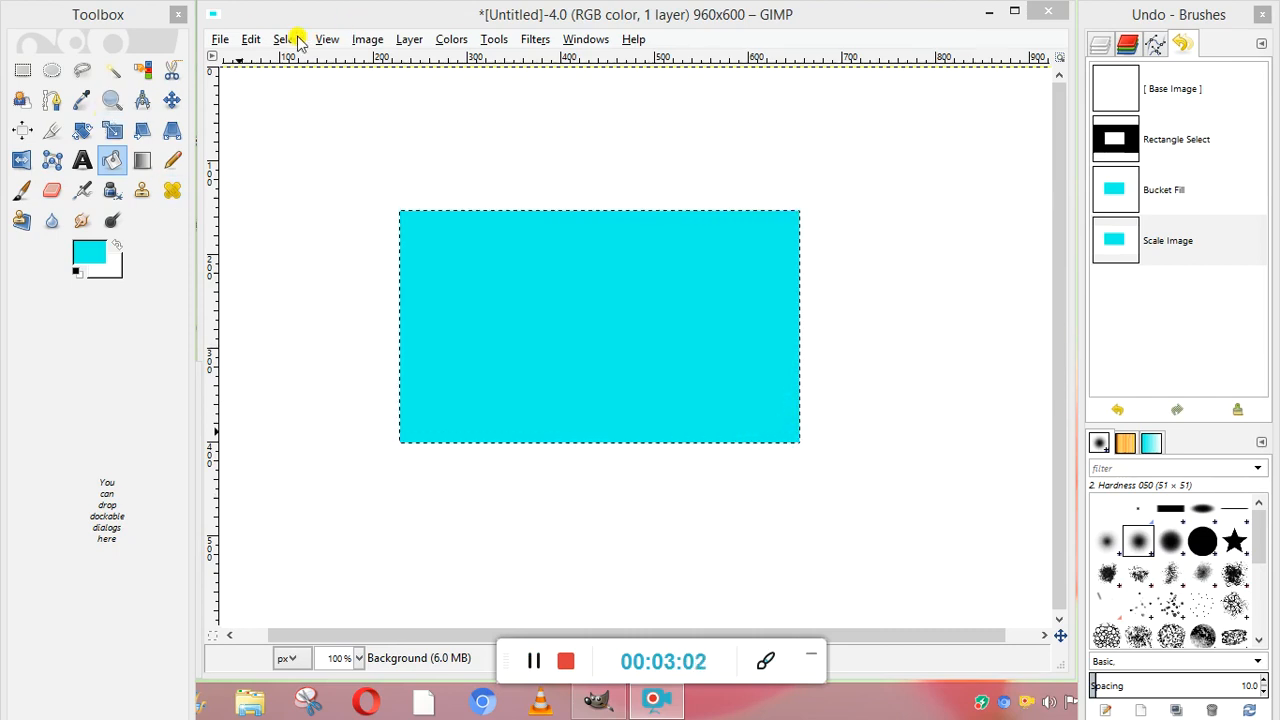
- Activate the Paintbrush and set the foreground color to dark teal 02716a
{"action": "left_click", "coordinate": [493, 40]}
{"action": "mouse_move", "coordinate": [633, 40]}
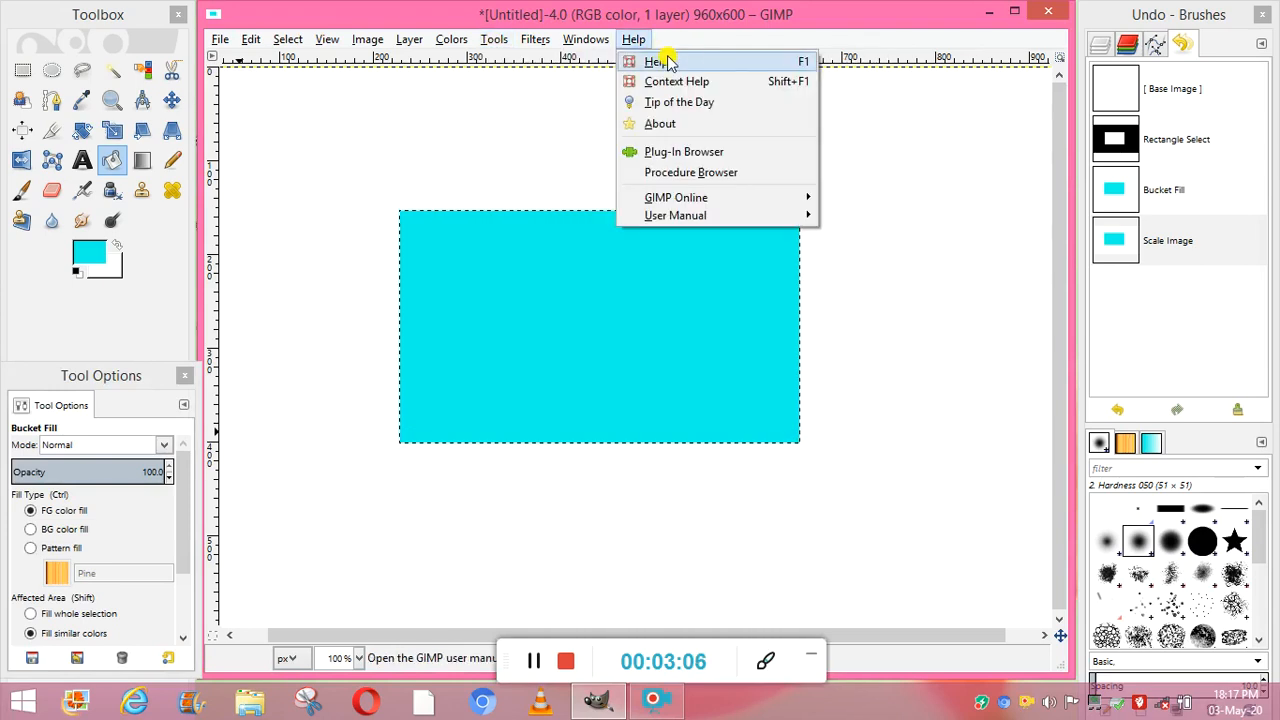
{"action": "mouse_move", "coordinate": [493, 40]}
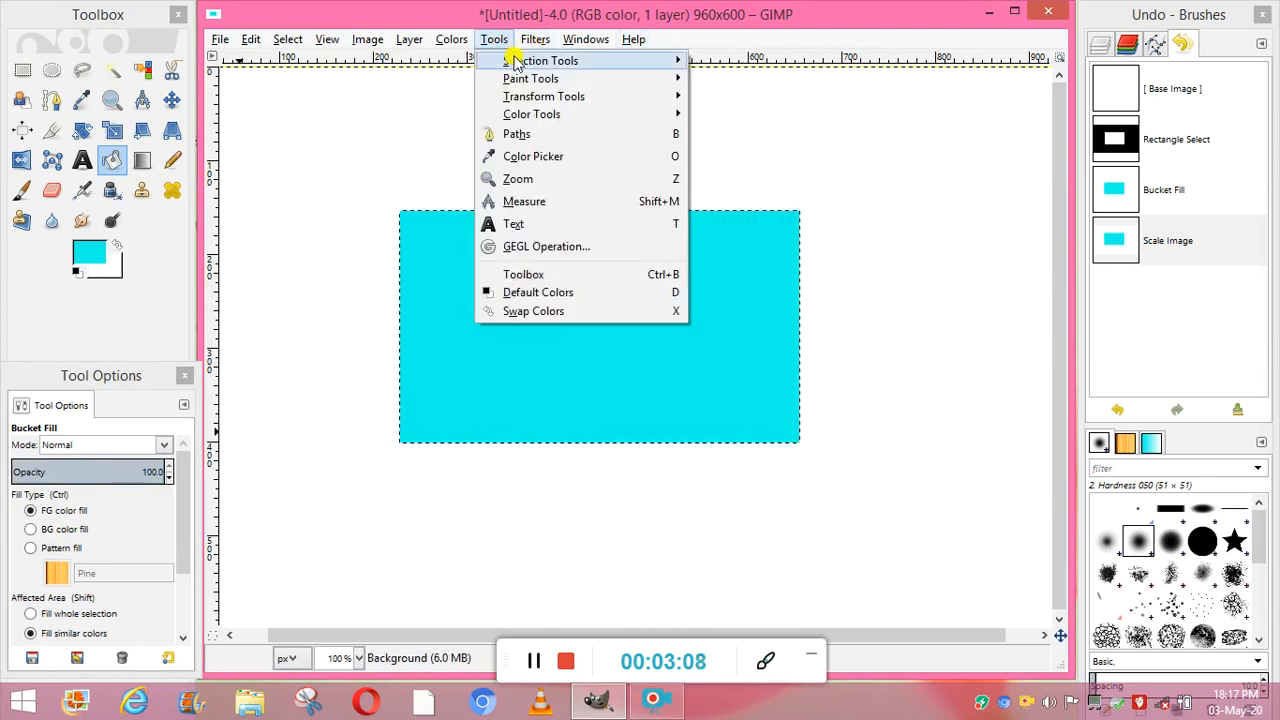
{"action": "mouse_move", "coordinate": [571, 78]}
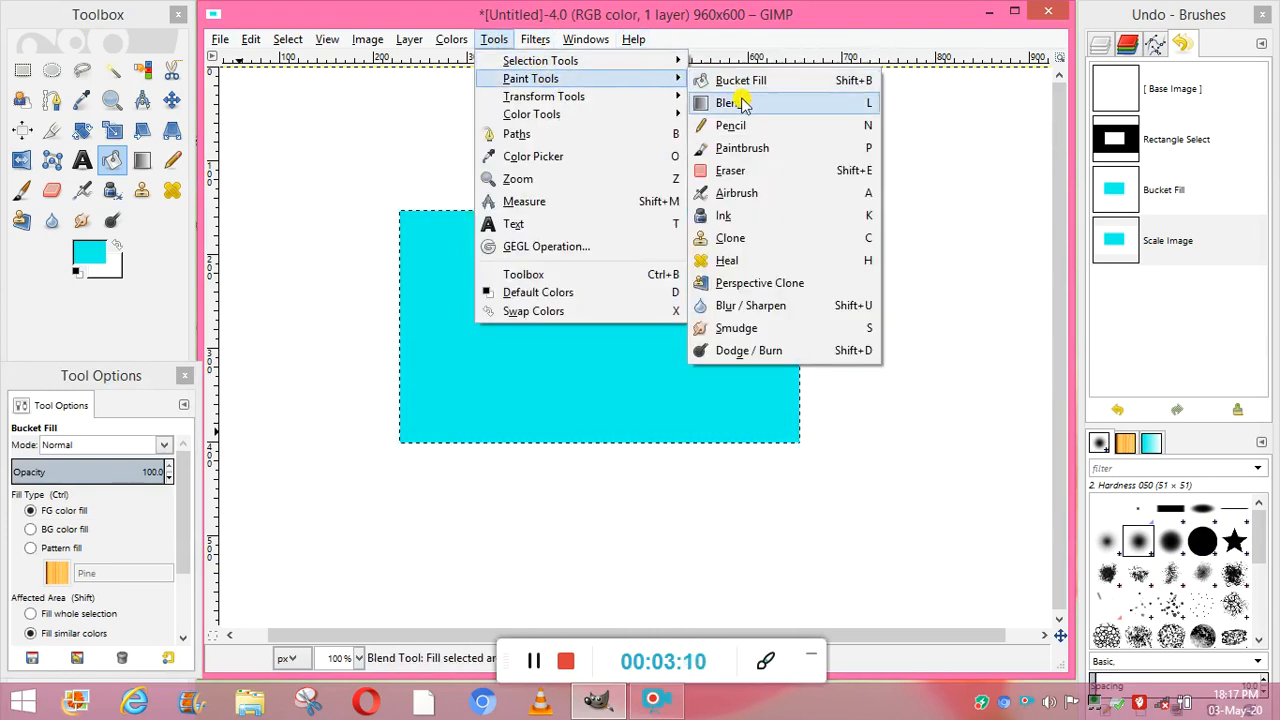
{"action": "left_click", "coordinate": [751, 150]}
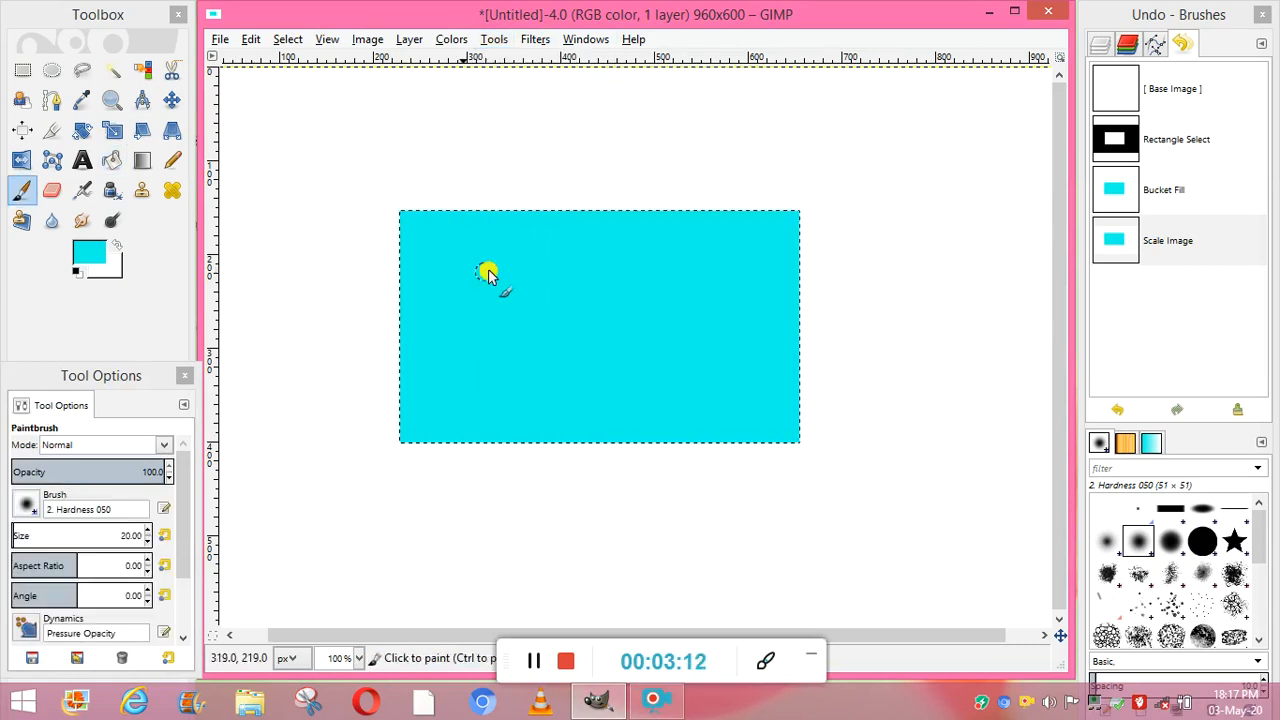
{"action": "left_click", "coordinate": [88, 252]}
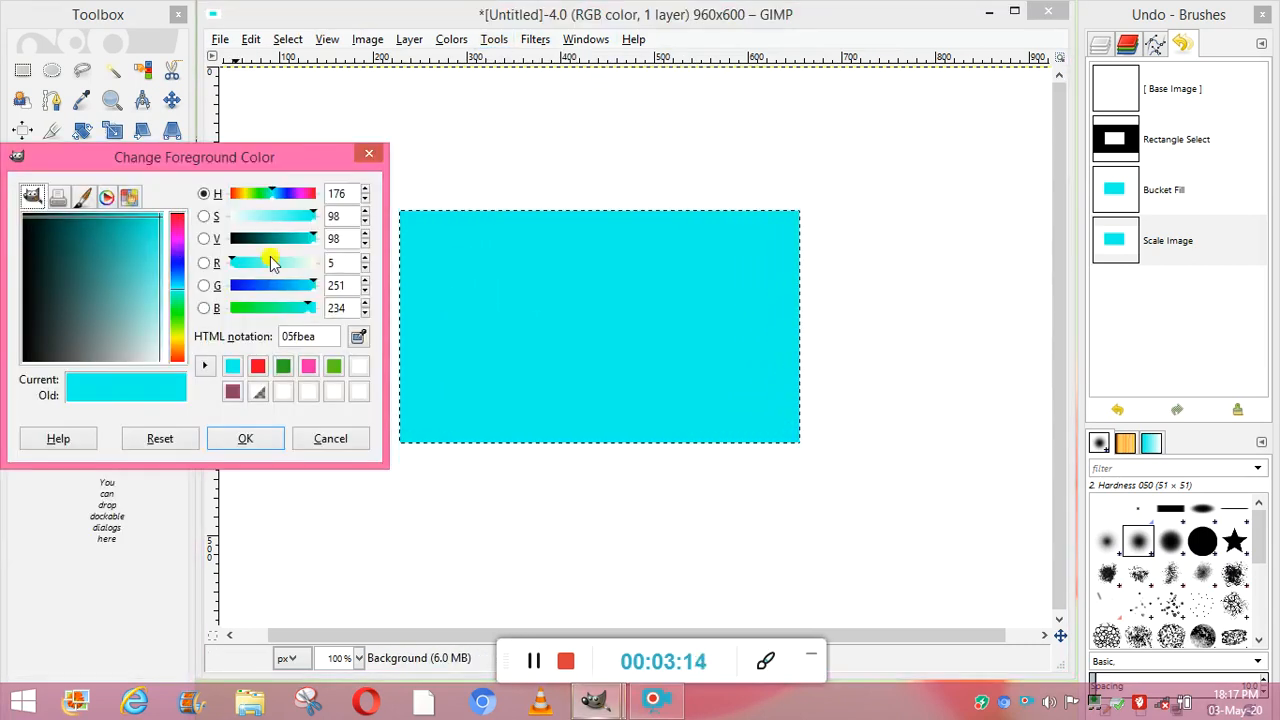
{"action": "left_click", "coordinate": [269, 240]}
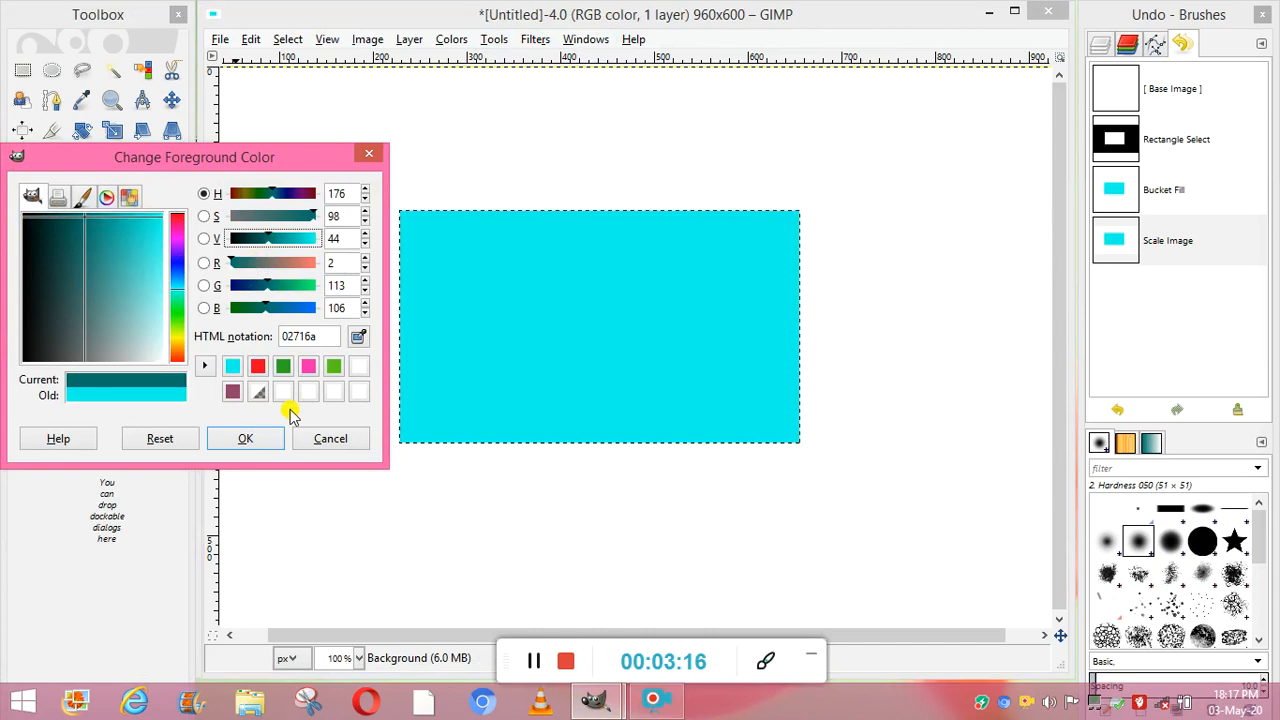
{"action": "left_click", "coordinate": [275, 444]}
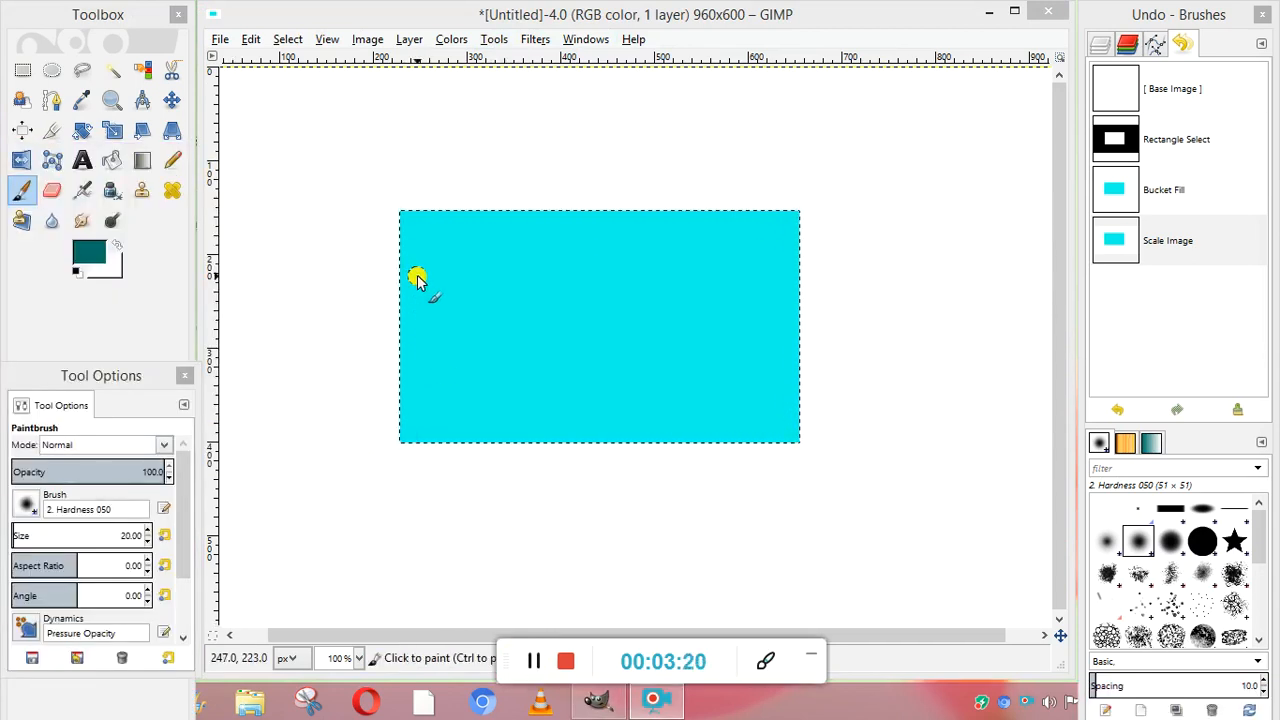
- Paint a letter M in dark teal near the left edge of the cyan rectangle
{"action": "left_click_drag", "start_coordinate": [417, 279], "coordinate": [417, 352]}
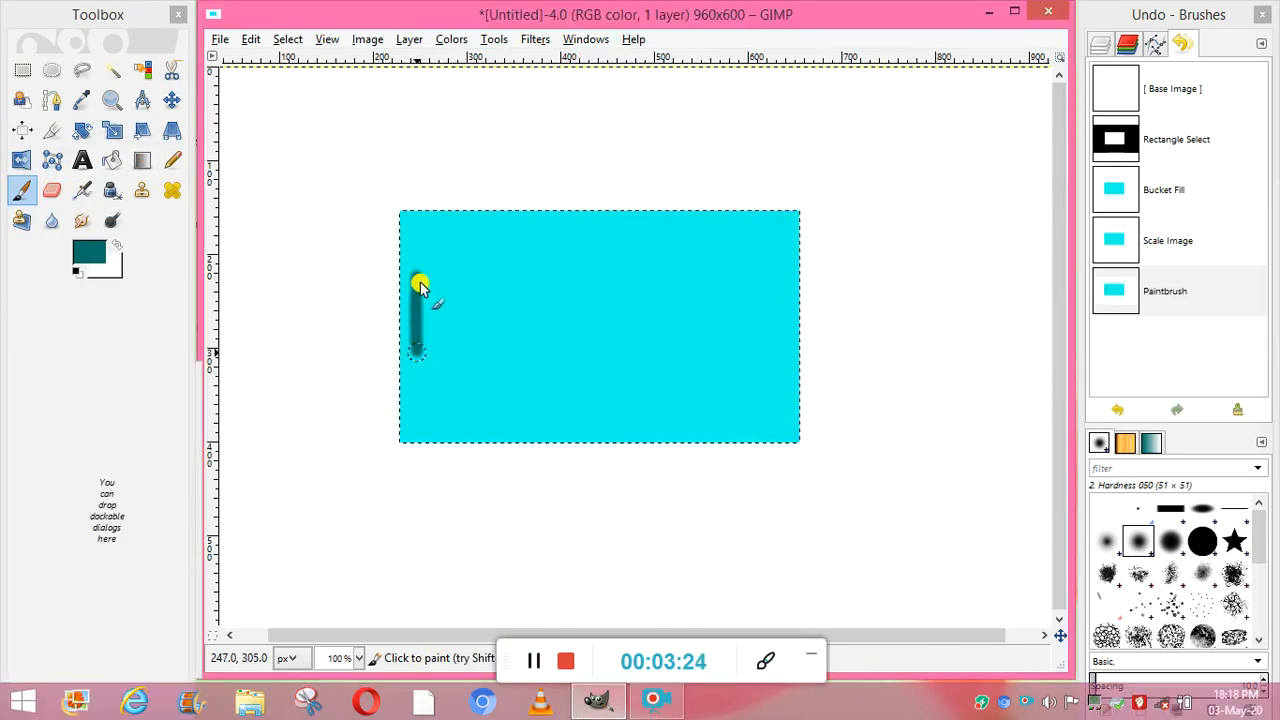
{"action": "mouse_move", "coordinate": [420, 282]}
{"action": "left_mouse_down"}
{"action": "mouse_move", "coordinate": [445, 296]}
{"action": "mouse_move", "coordinate": [465, 274]}
{"action": "mouse_move", "coordinate": [472, 356]}
{"action": "left_mouse_up"}
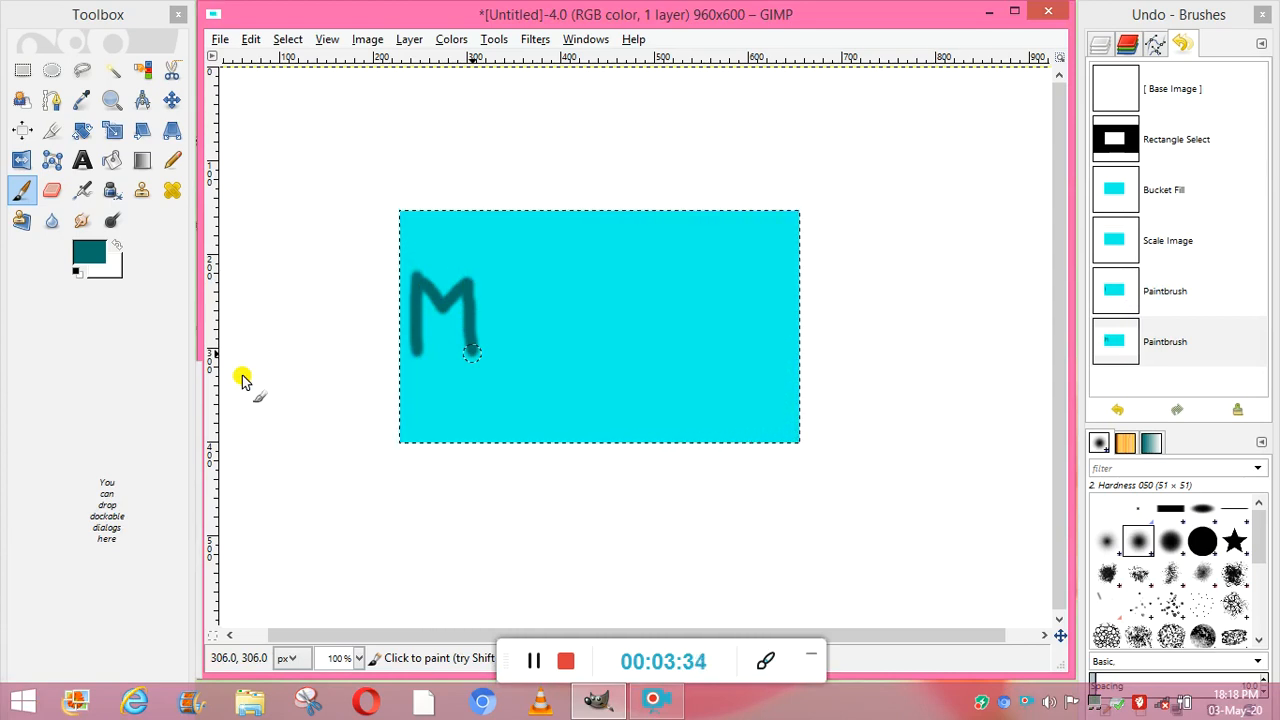
{"action": "left_click", "coordinate": [533, 661]}
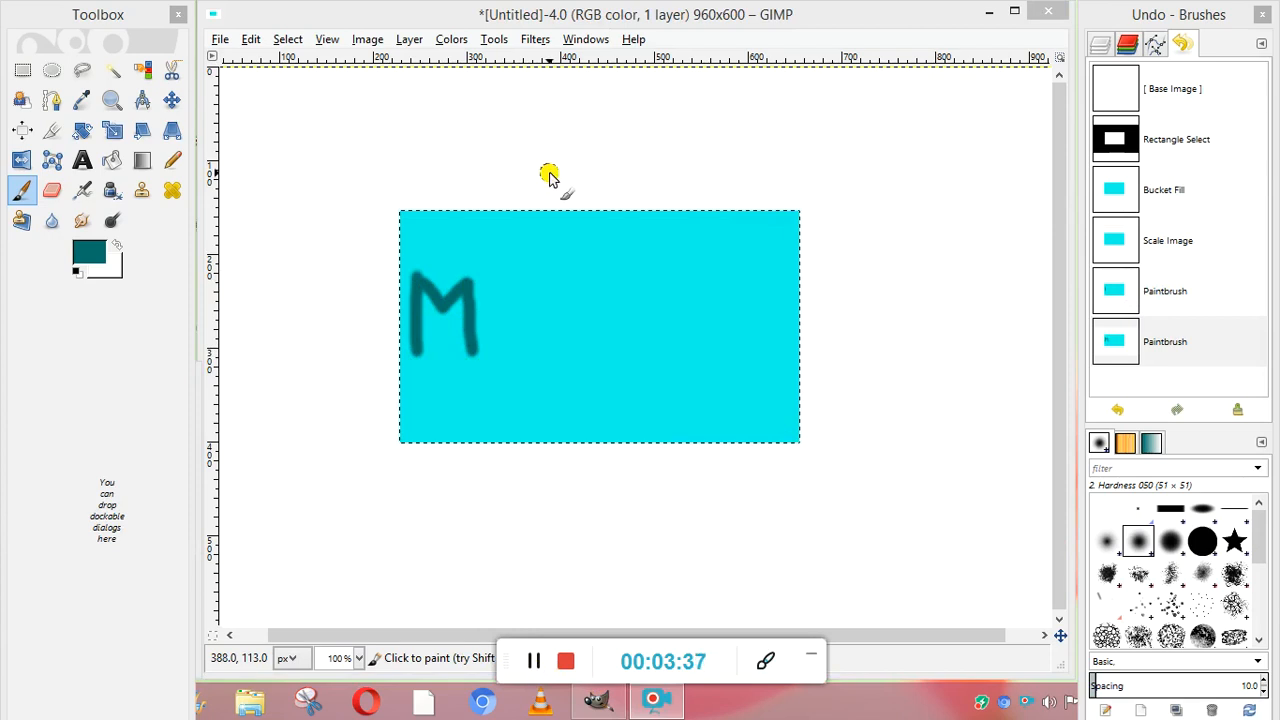
- Crop the image to the left part of the cyan rectangle containing the M, about 136 × 249 px
{"action": "left_click", "coordinate": [496, 41]}
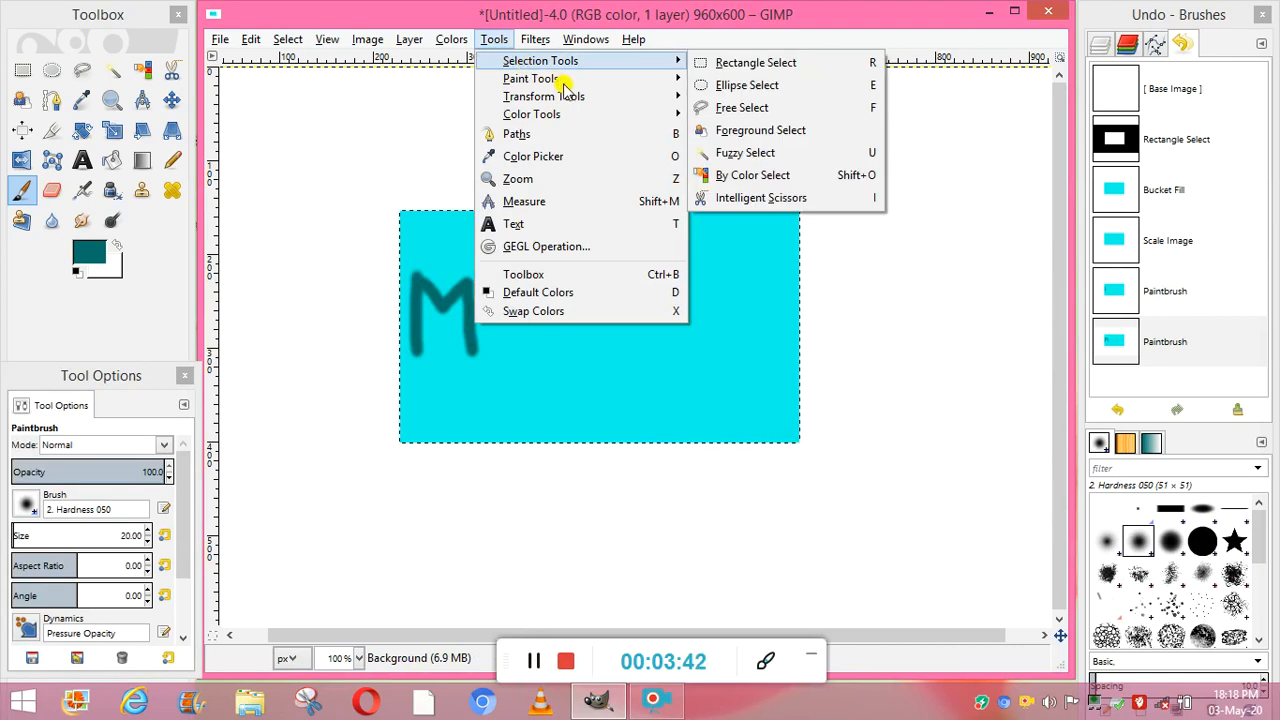
{"action": "mouse_move", "coordinate": [613, 104]}
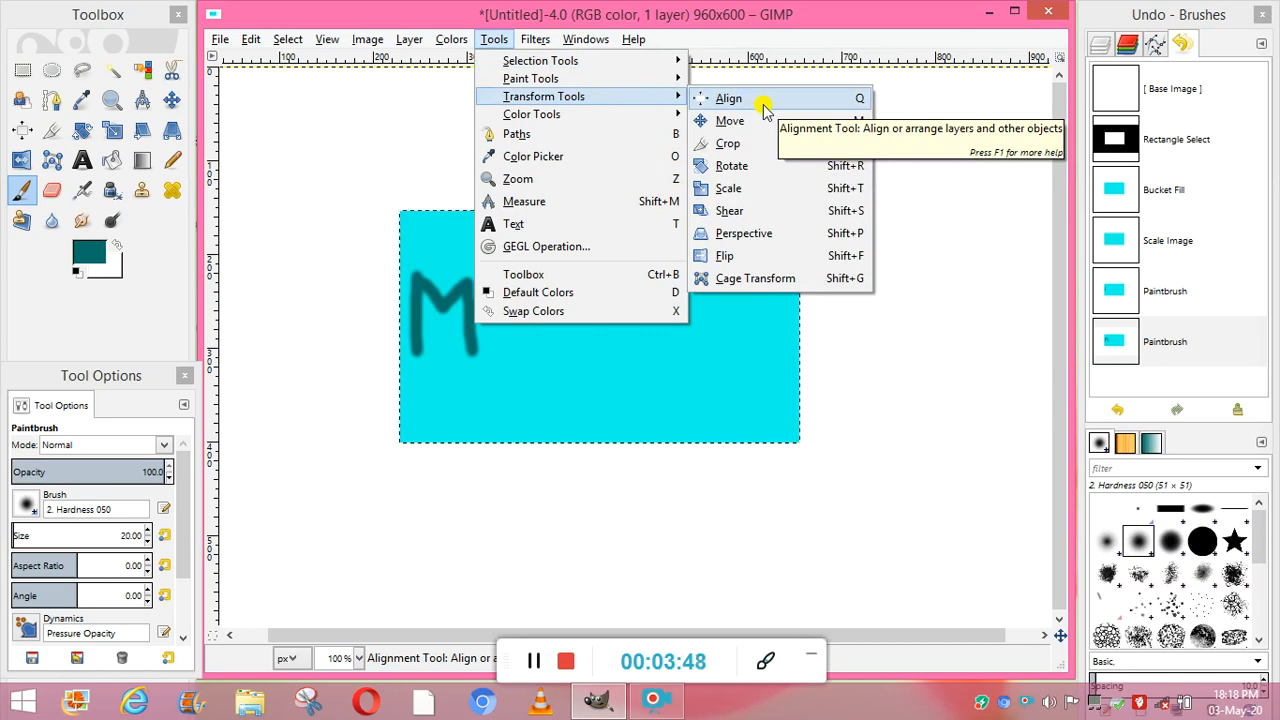
{"action": "left_click", "coordinate": [758, 141]}
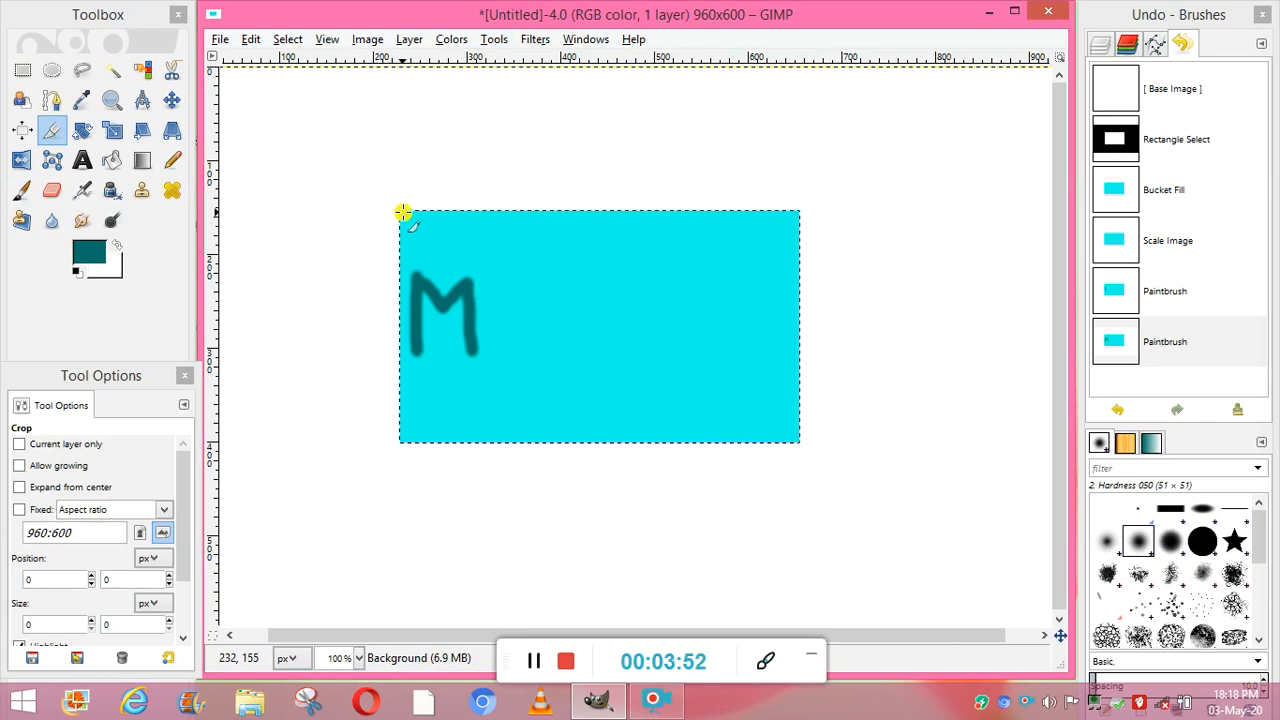
{"action": "left_click_drag", "start_coordinate": [400, 211], "coordinate": [517, 445]}
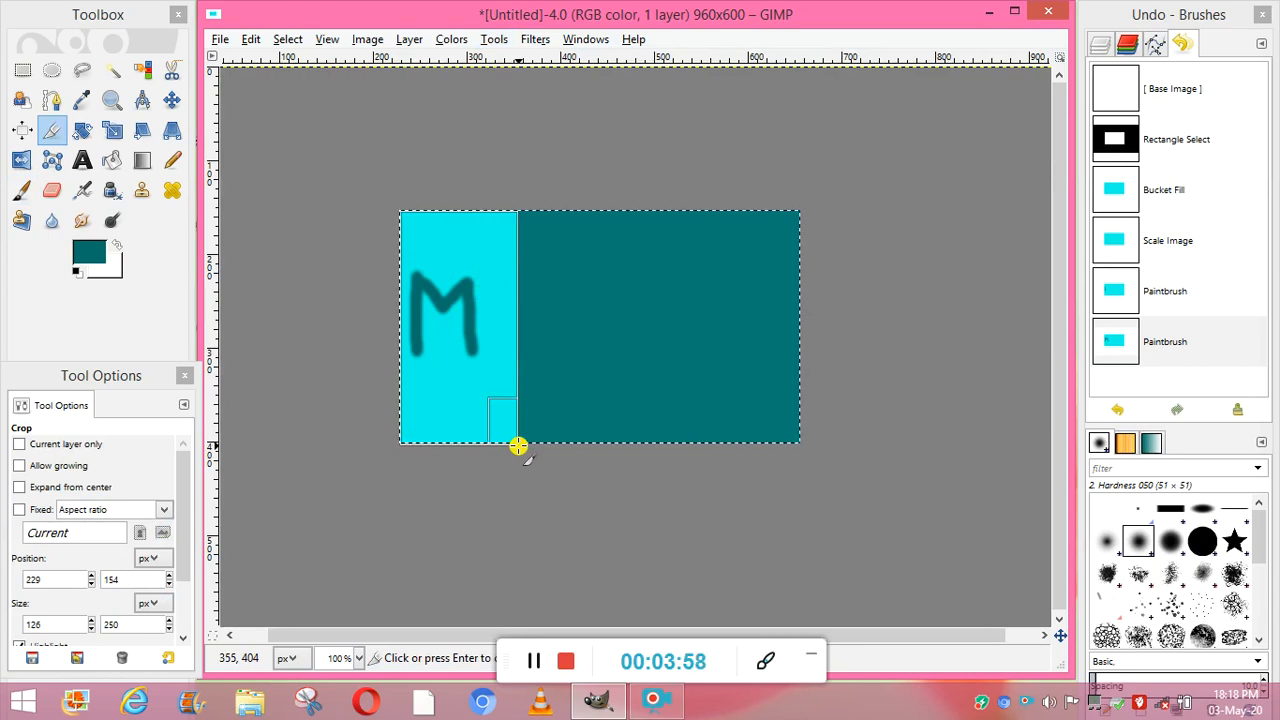
{"action": "left_click", "coordinate": [608, 487]}
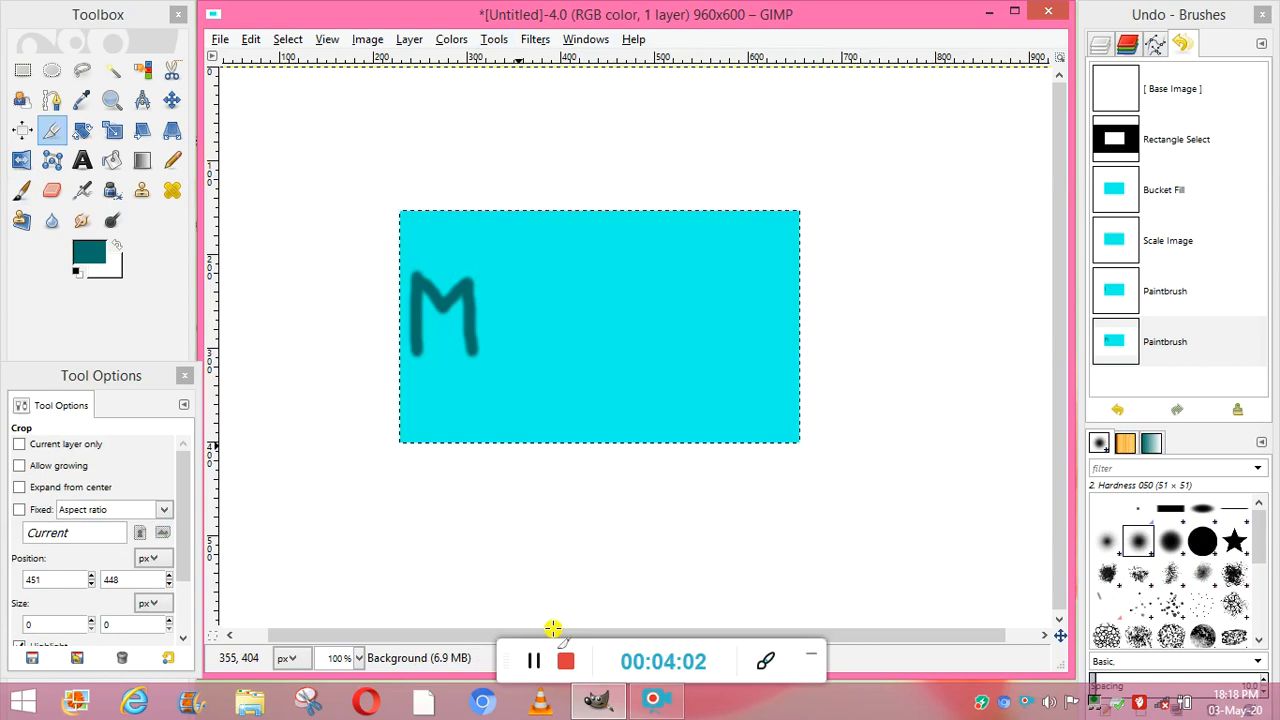
{"action": "key", "text": "Return"}
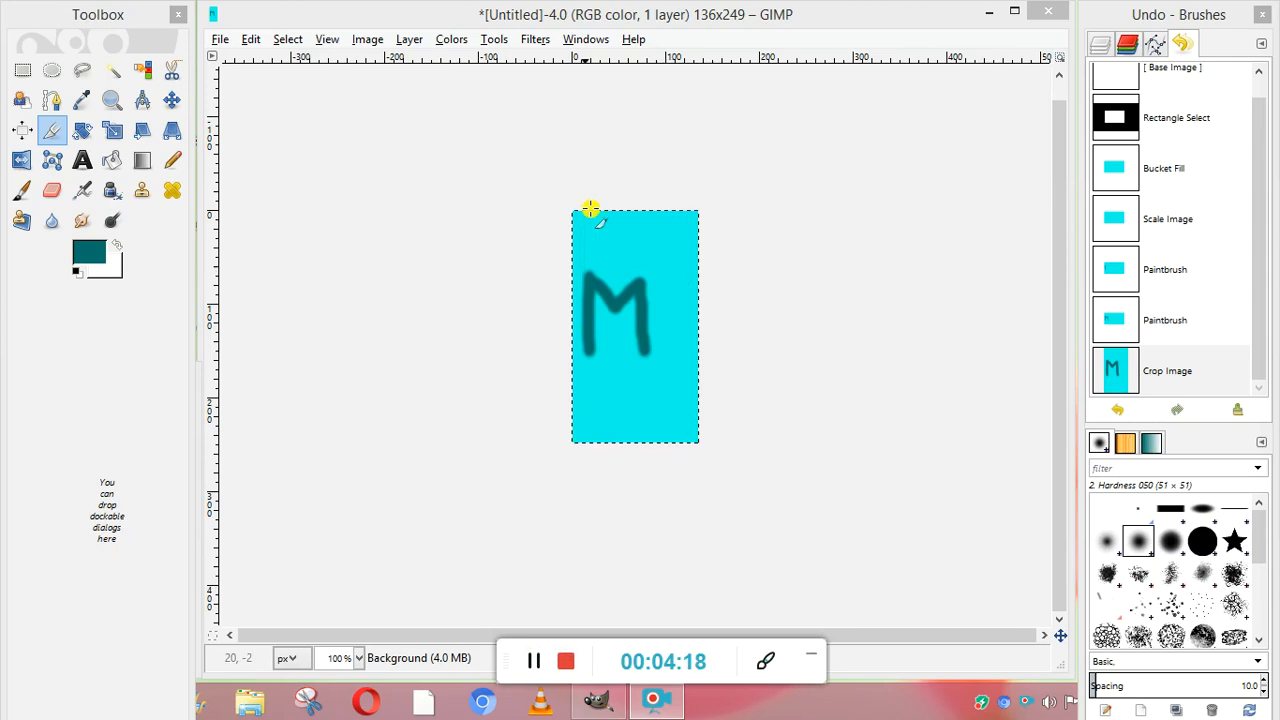
- Rotate the cropped M layer by about -178.99° around its center at 68.00, 124.50 px
{"action": "left_click", "coordinate": [502, 40]}
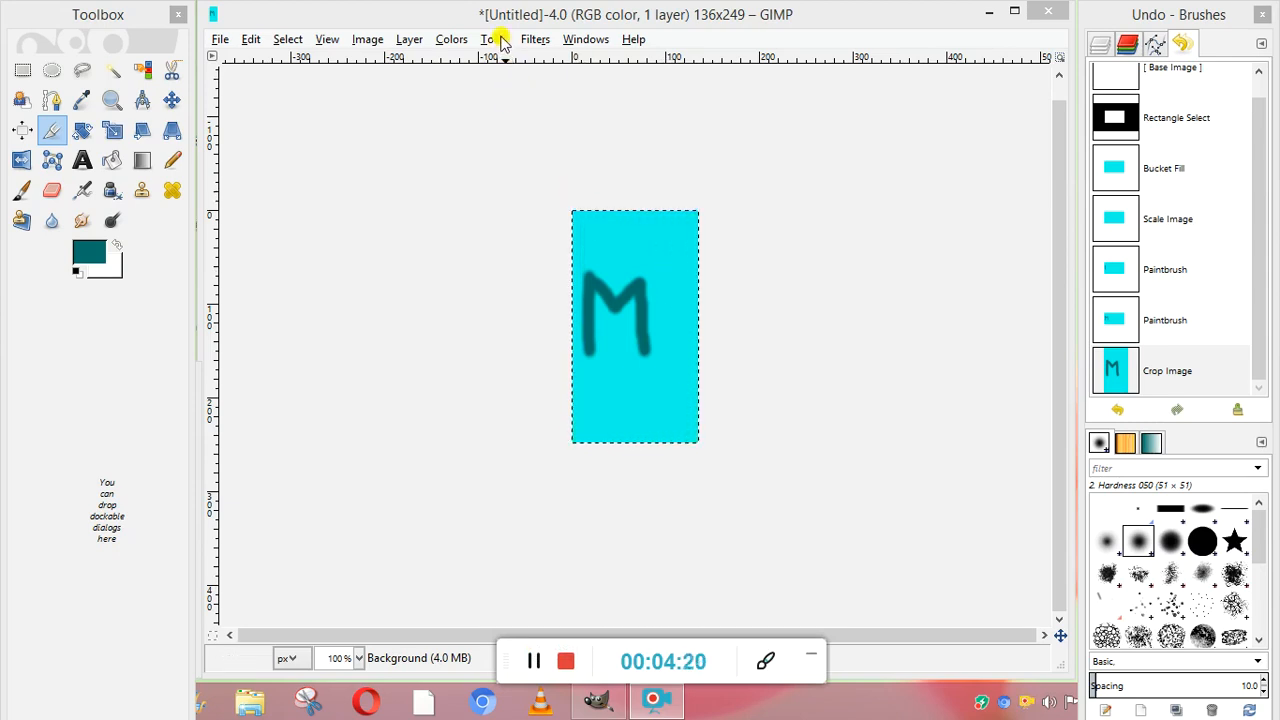
{"action": "left_click", "coordinate": [494, 39]}
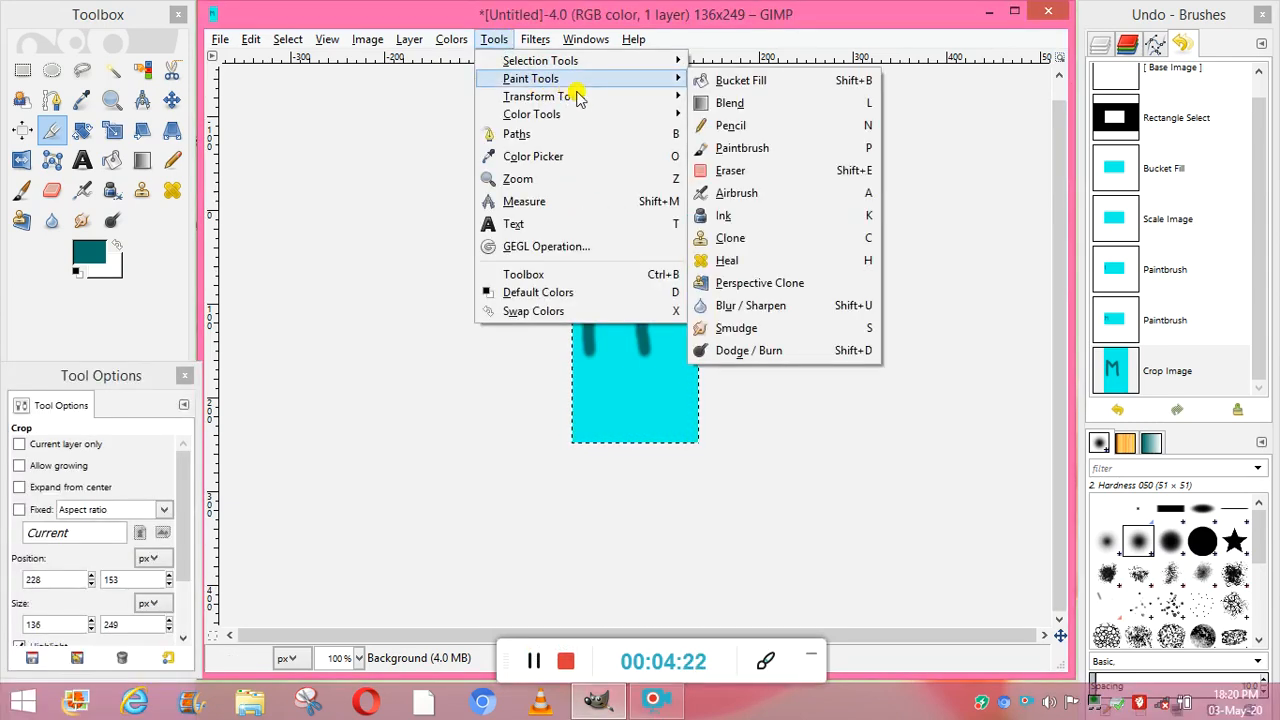
{"action": "mouse_move", "coordinate": [651, 96]}
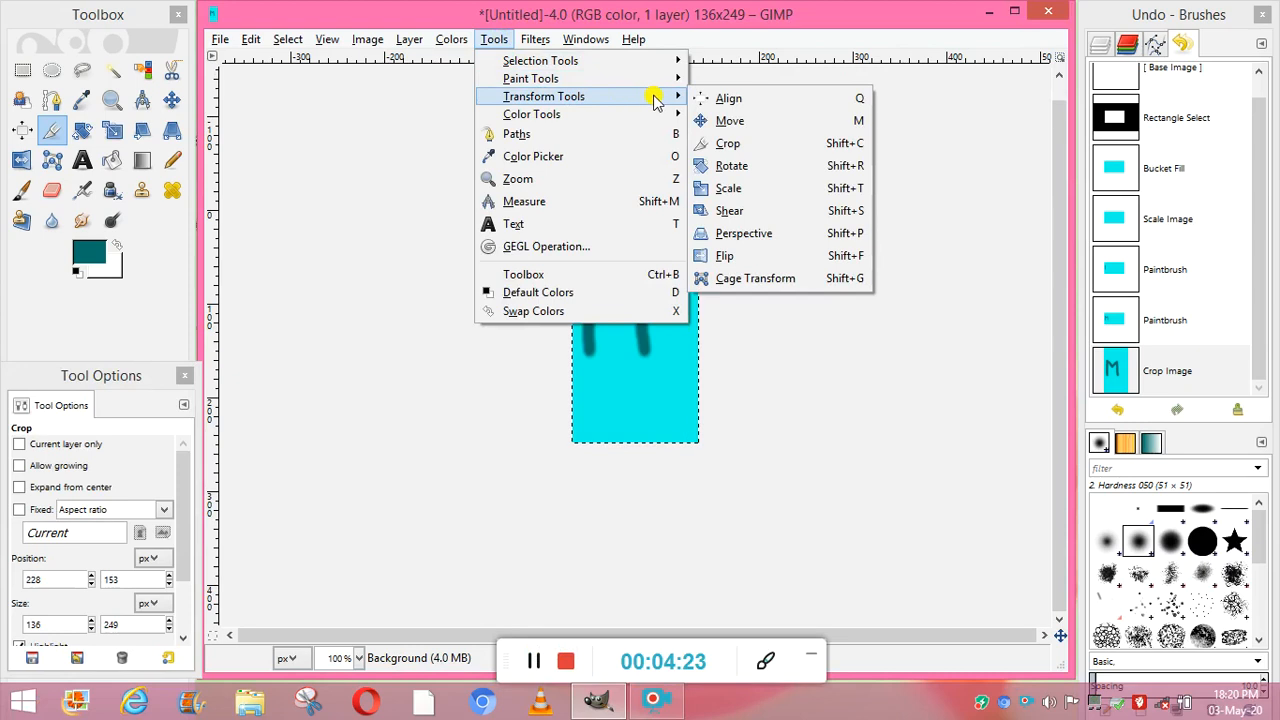
{"action": "left_click", "coordinate": [737, 165]}
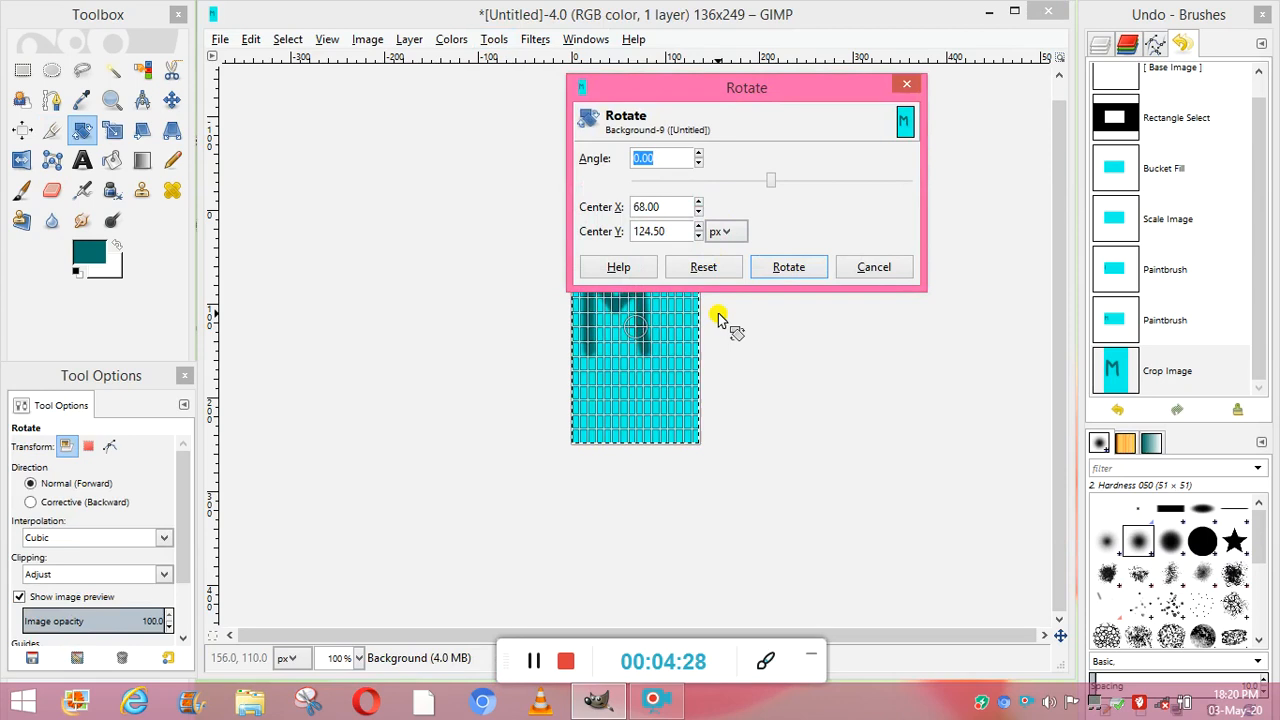
{"action": "left_click", "coordinate": [534, 661]}
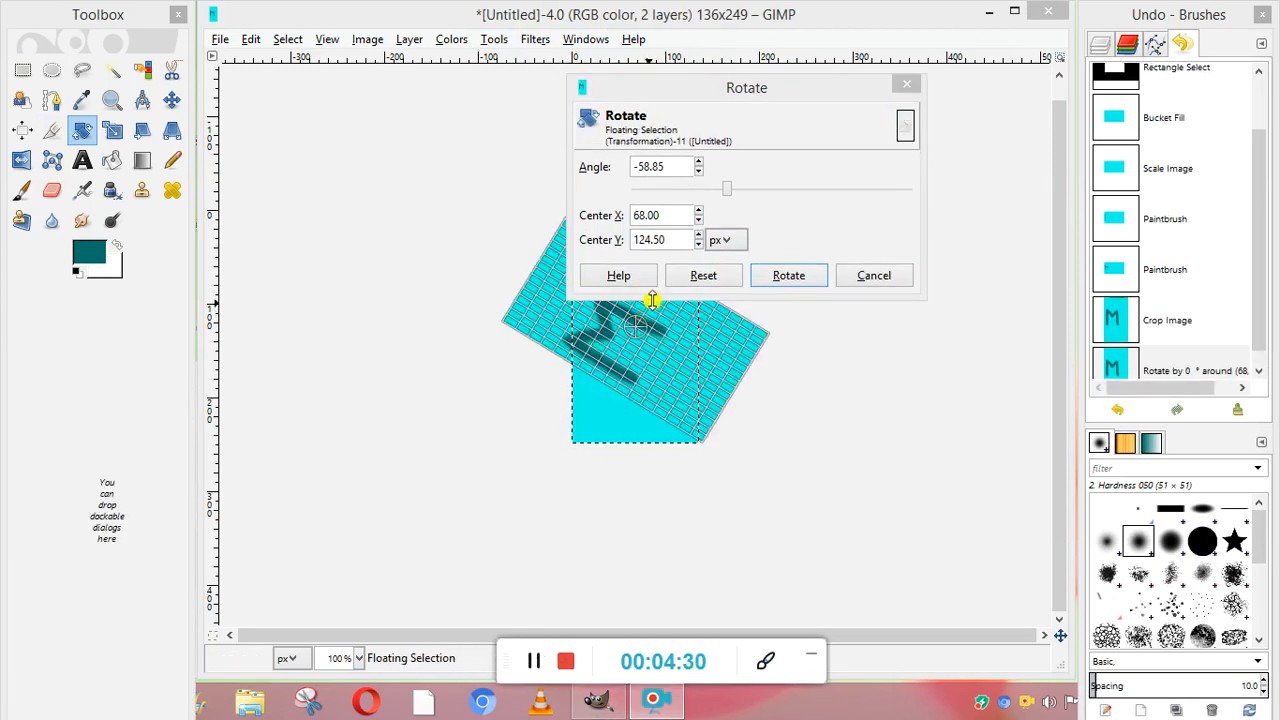
{"action": "left_click_drag", "start_coordinate": [534, 290], "coordinate": [642, 383]}
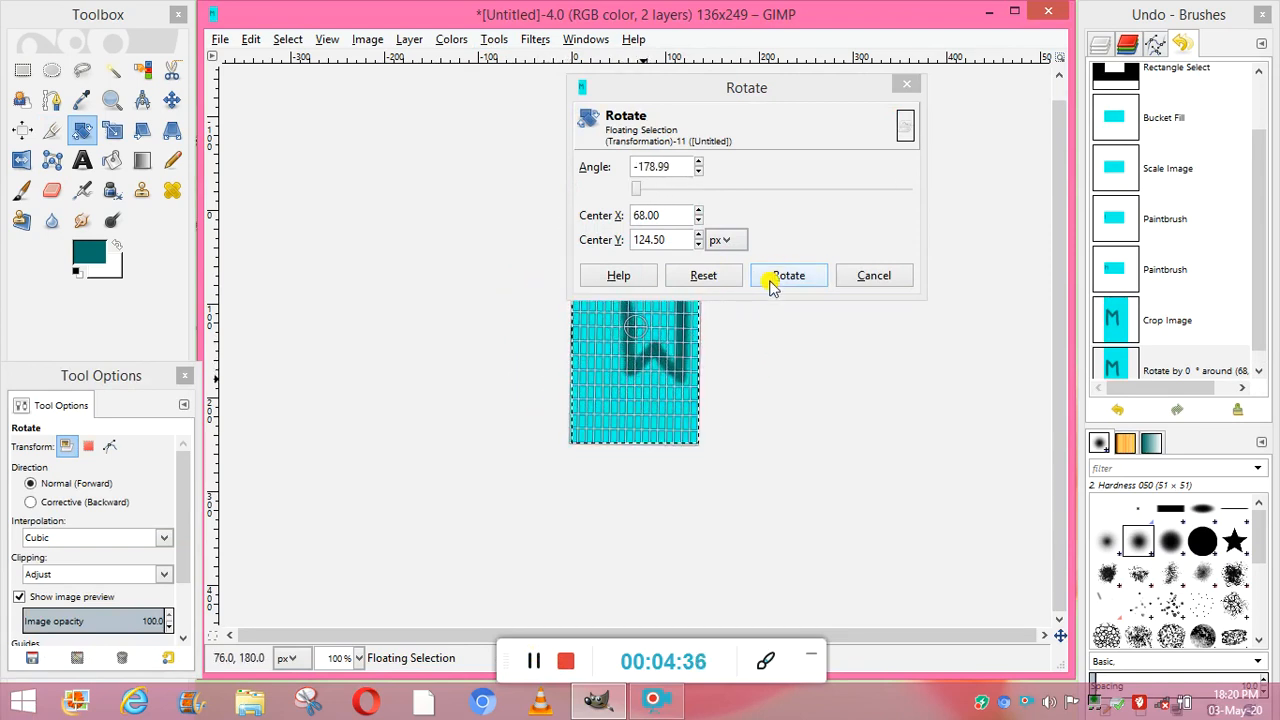
{"action": "left_click", "coordinate": [774, 276]}
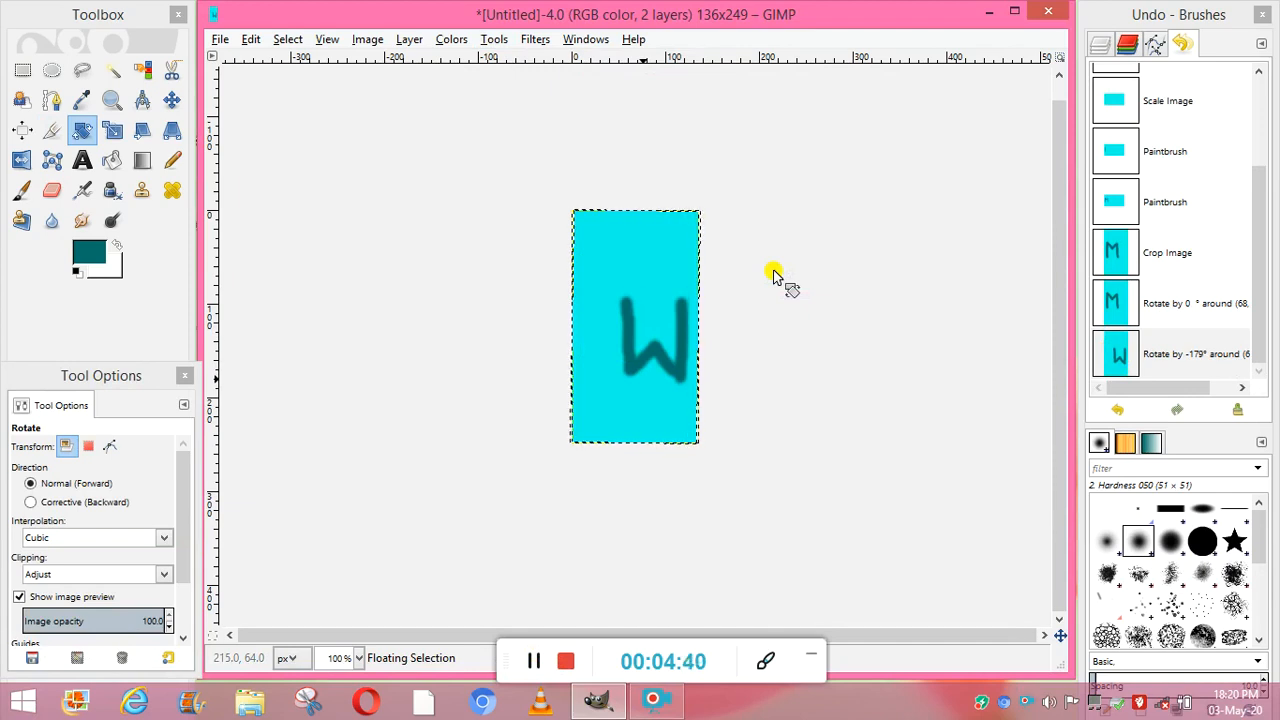
{"action": "left_click", "coordinate": [533, 665]}
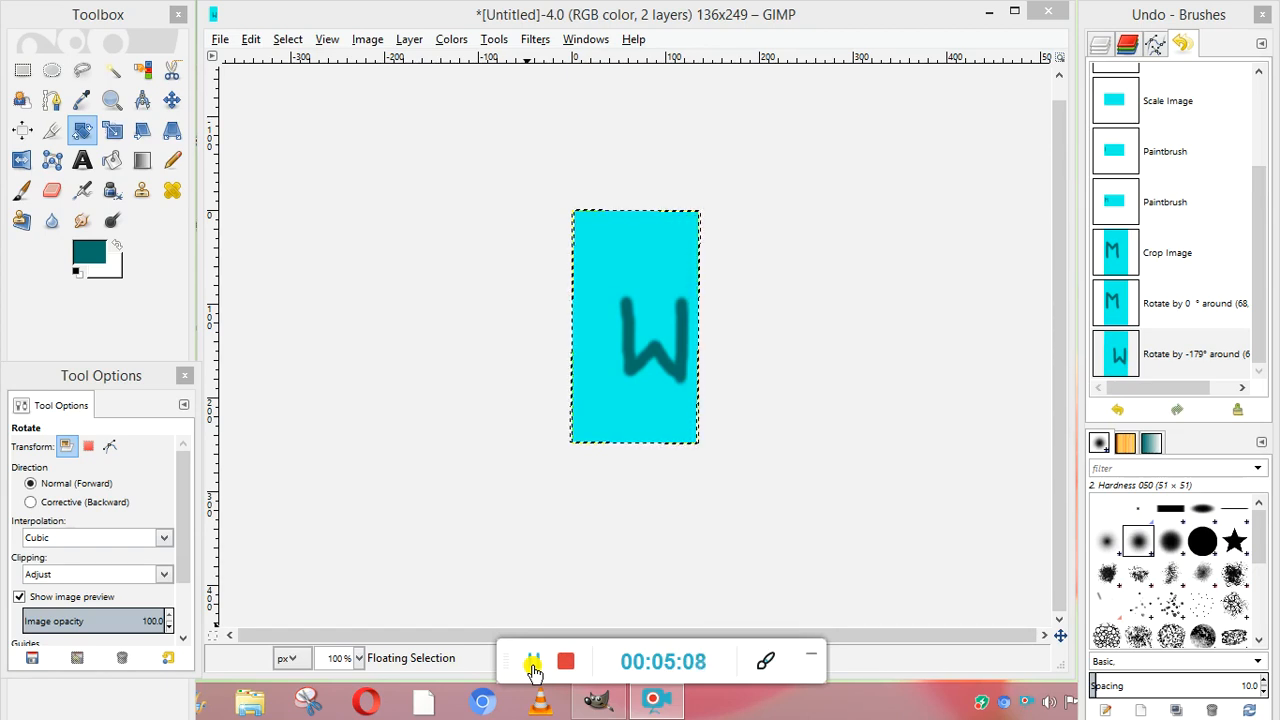
- Flip the rotated letter layer horizontally four times in a row with the Flip tool
{"action": "left_click", "coordinate": [490, 39]}
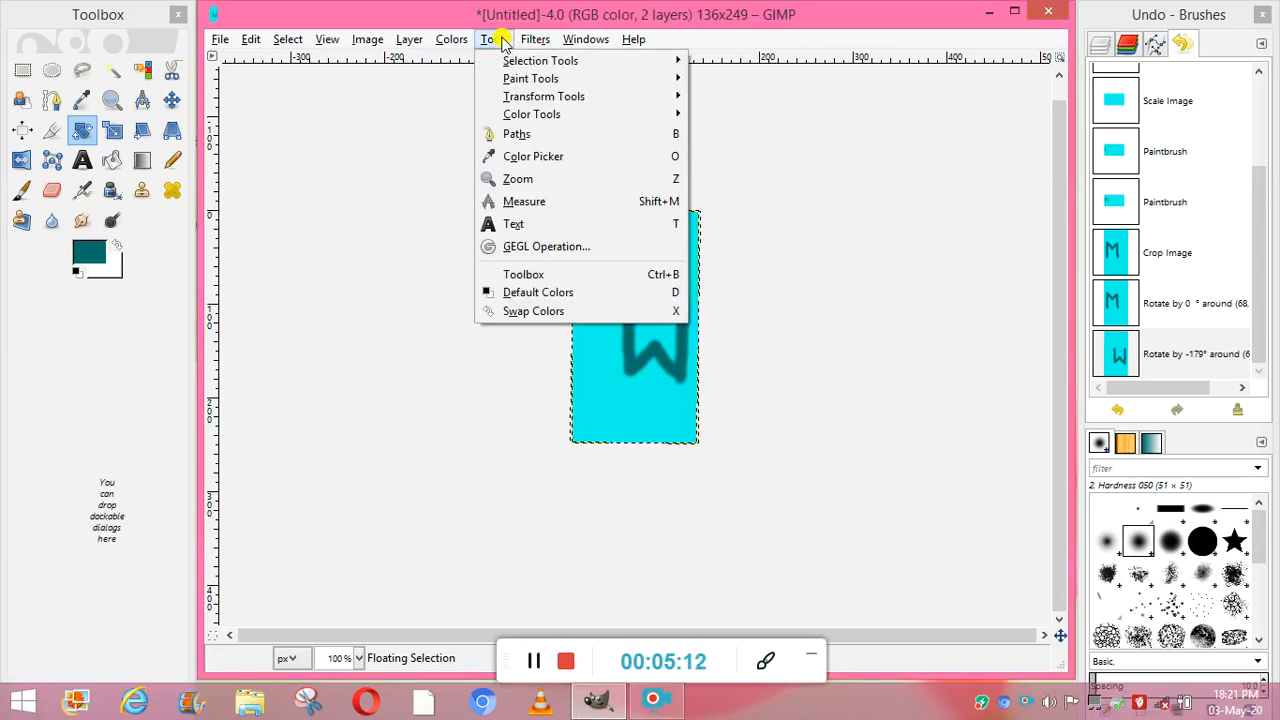
{"action": "mouse_move", "coordinate": [606, 98]}
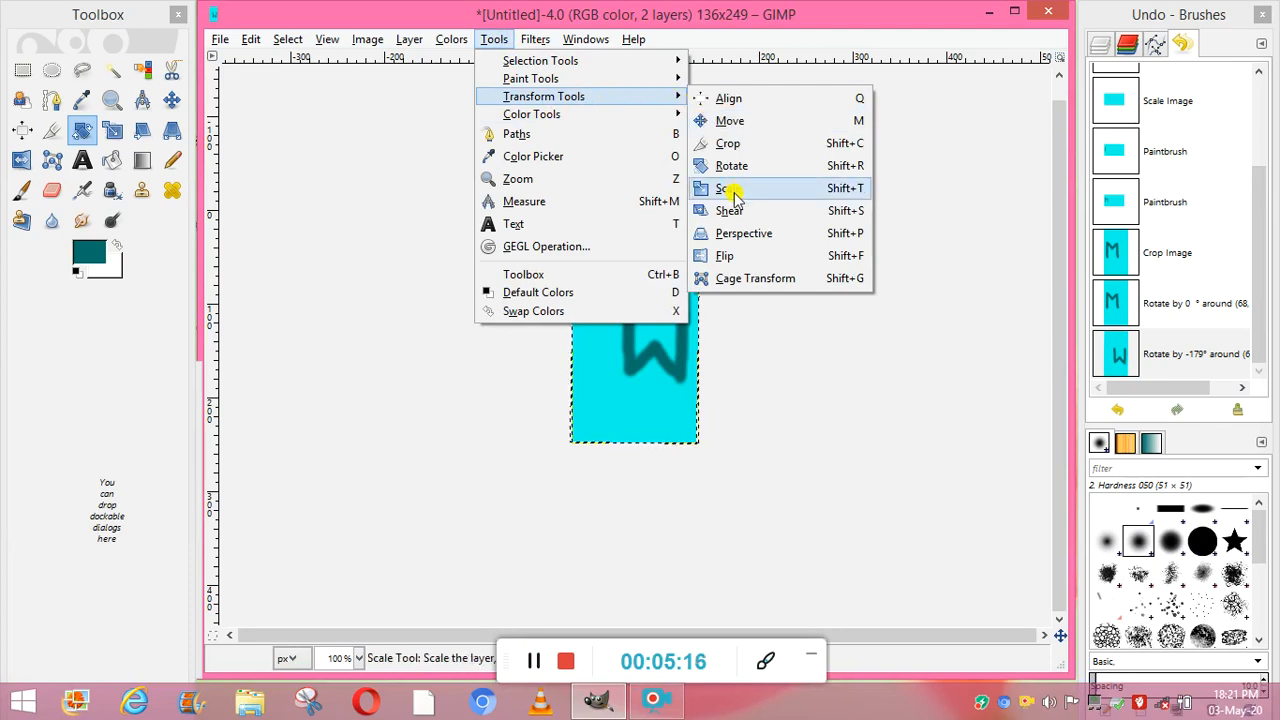
{"action": "left_click", "coordinate": [738, 255]}
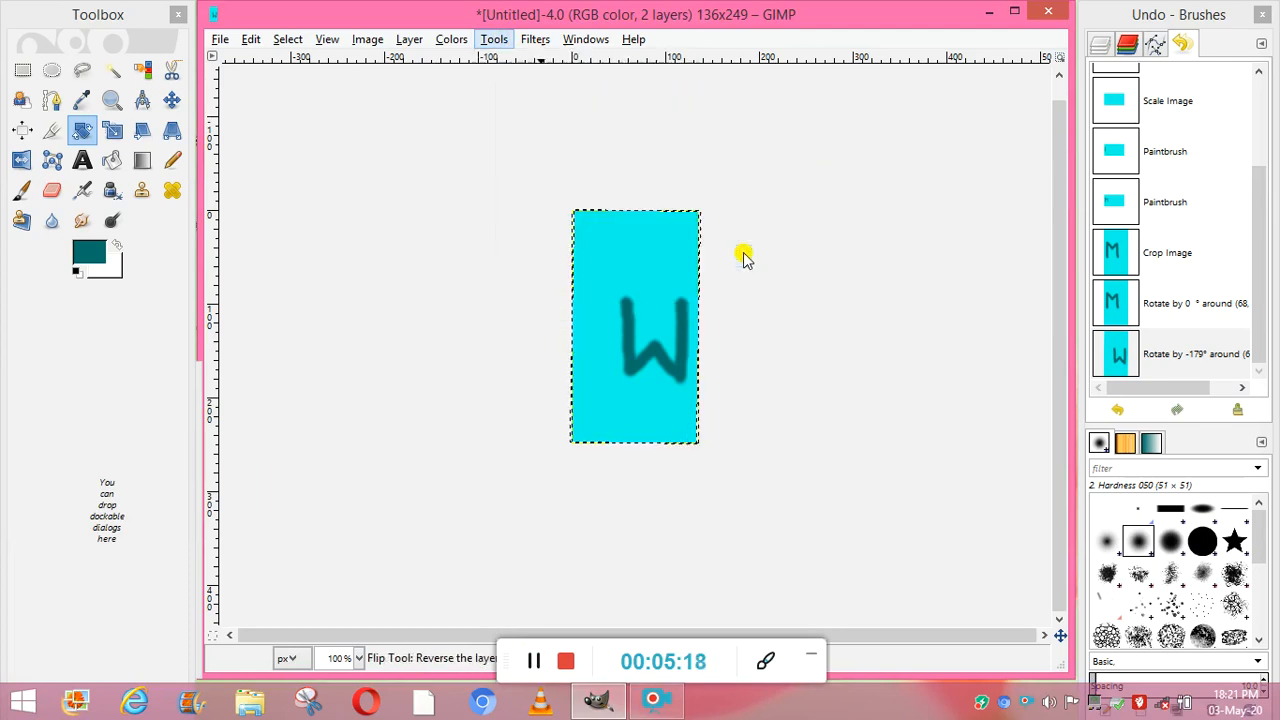
{"action": "left_click", "coordinate": [634, 293]}
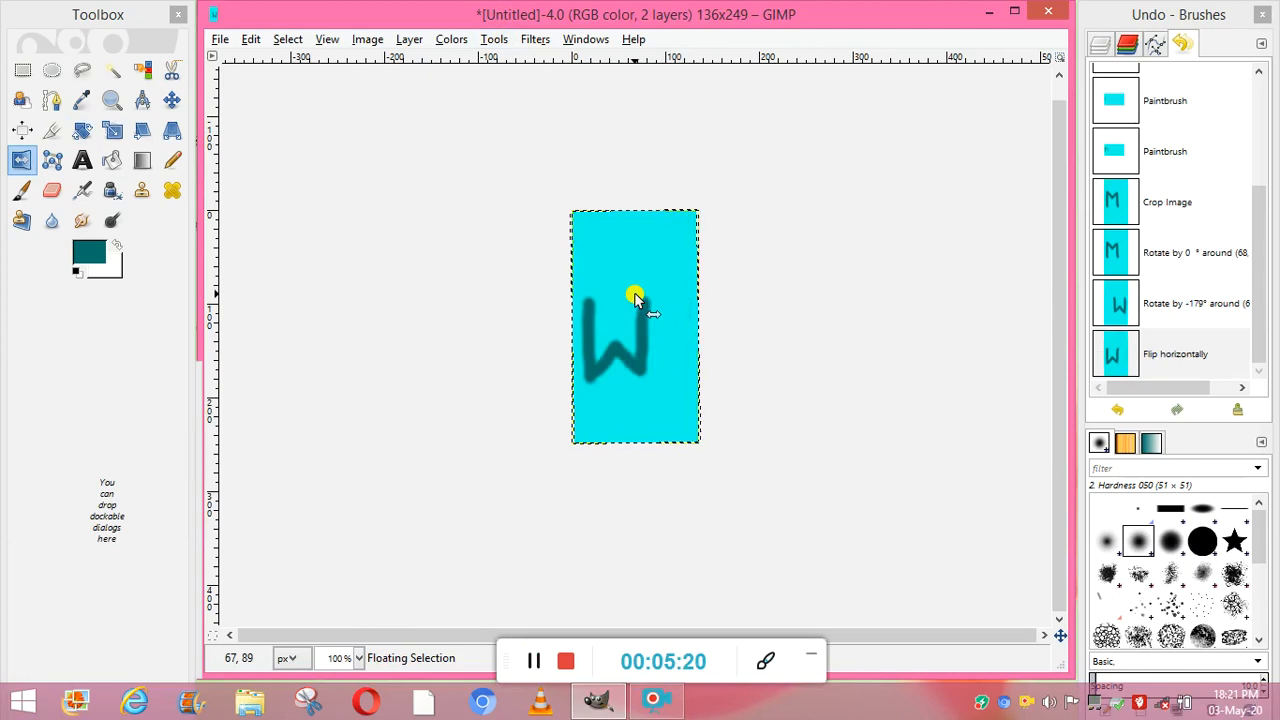
{"action": "left_click", "coordinate": [634, 292]}
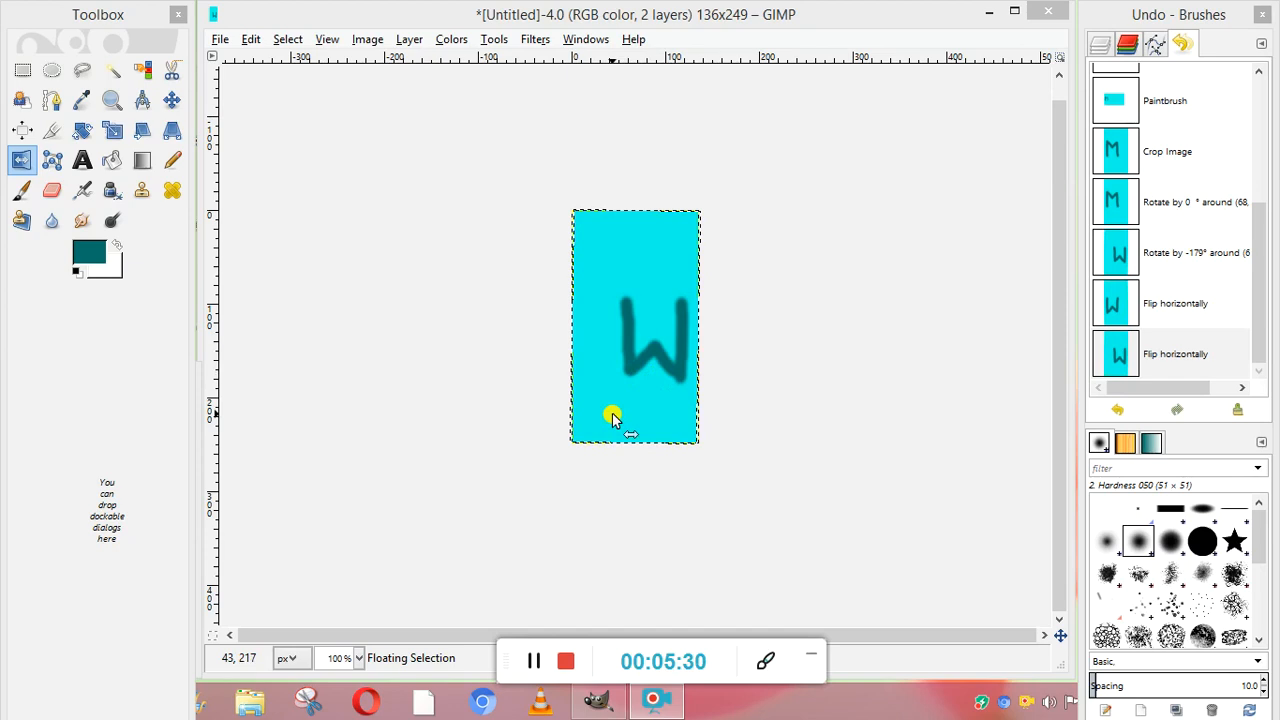
{"action": "left_click", "coordinate": [655, 341]}
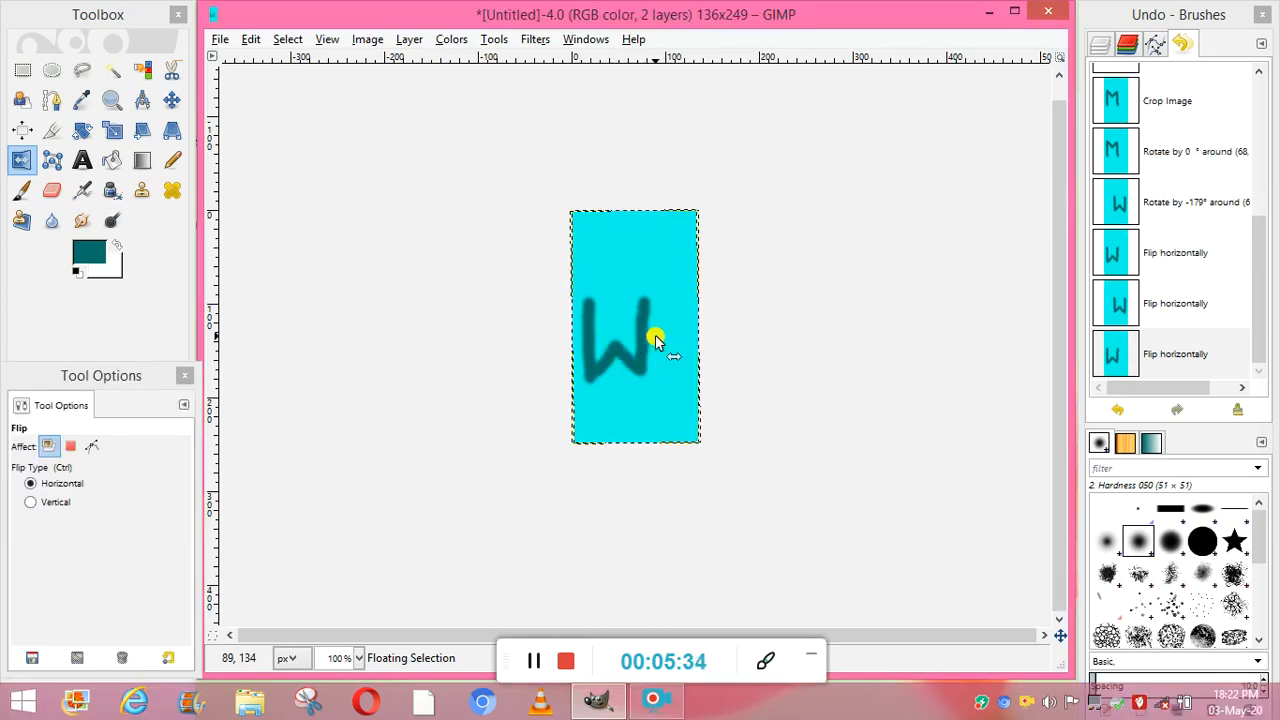
{"action": "left_click", "coordinate": [655, 341]}
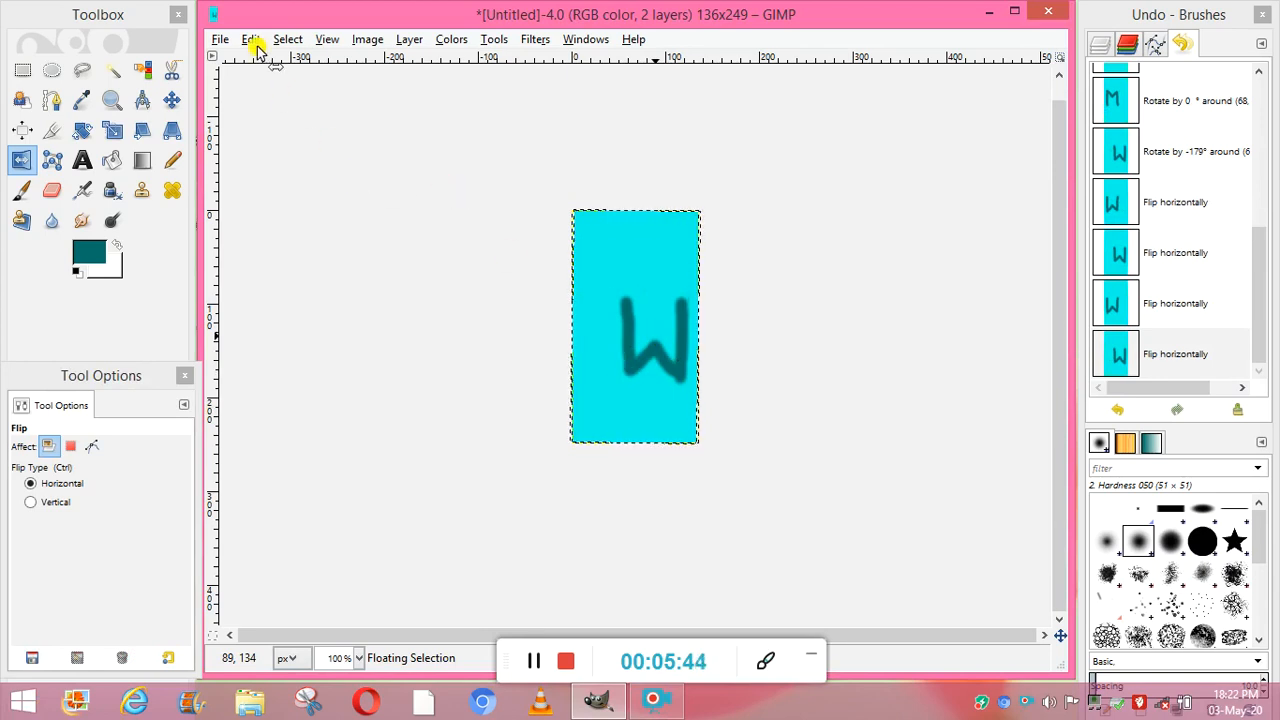
- Activate the Paintbrush and accept dark teal 02716a as the foreground color
{"action": "left_click", "coordinate": [505, 42]}
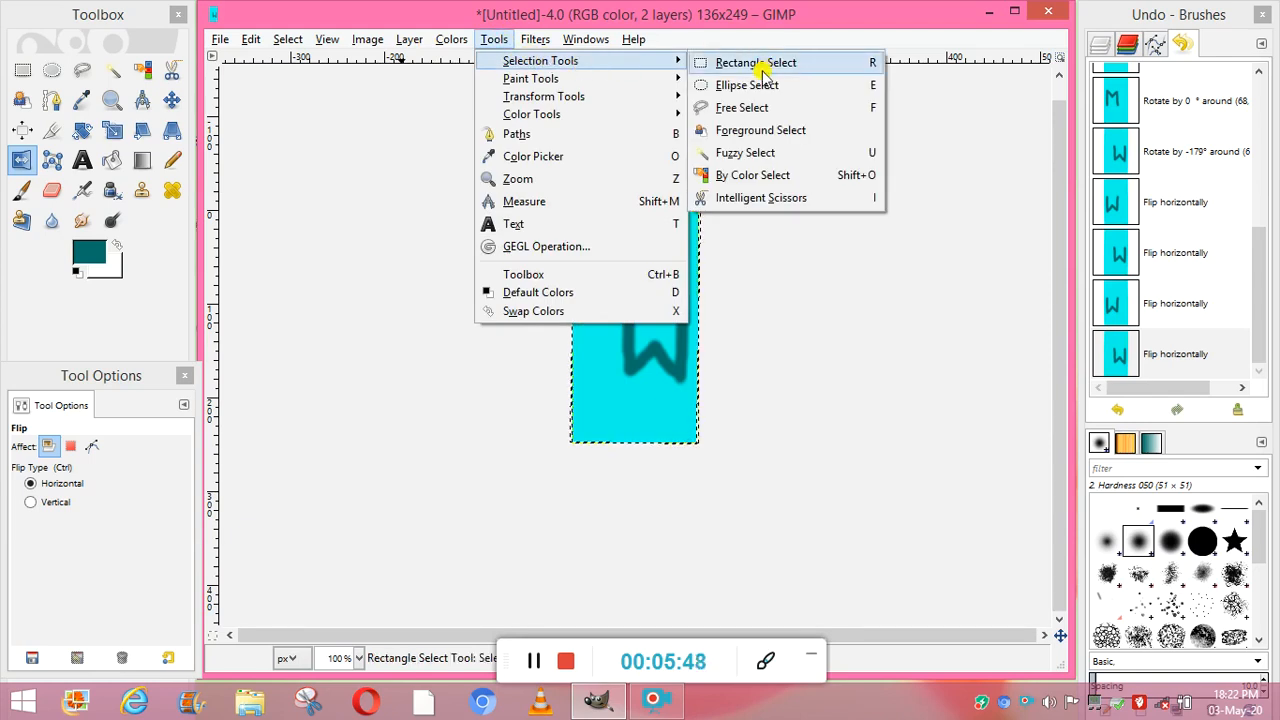
{"action": "mouse_move", "coordinate": [650, 80]}
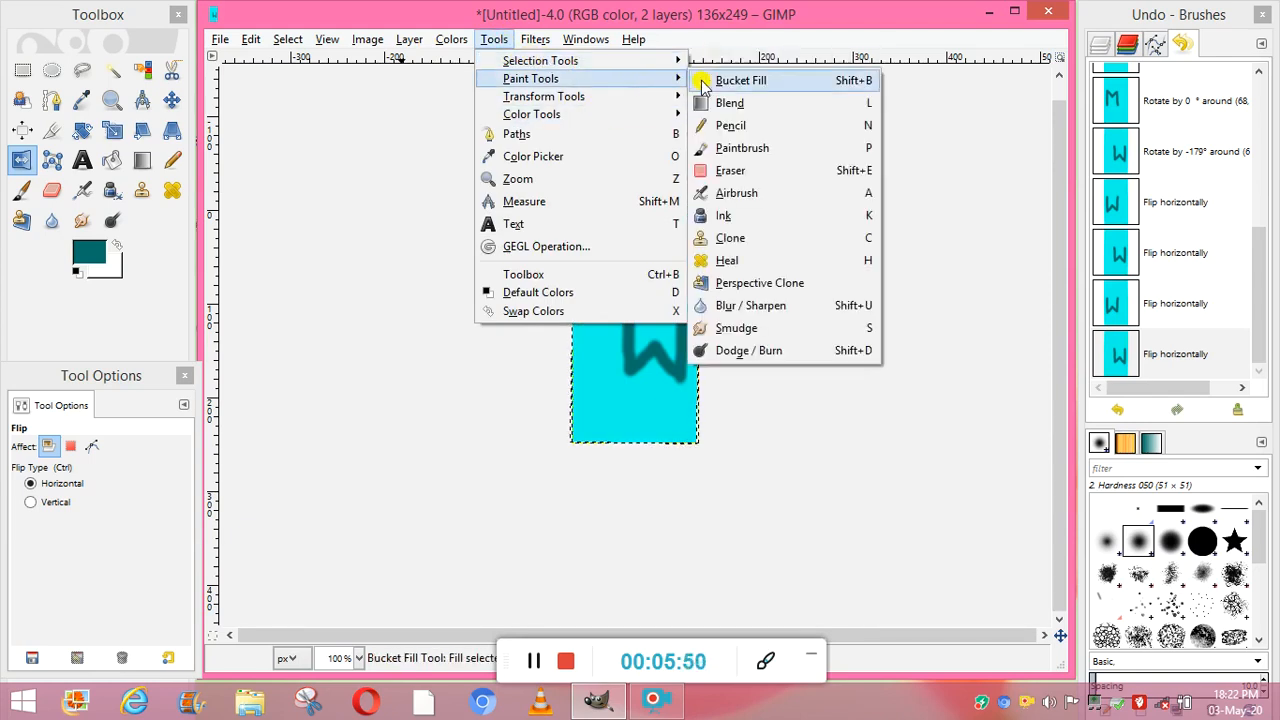
{"action": "left_click", "coordinate": [744, 149]}
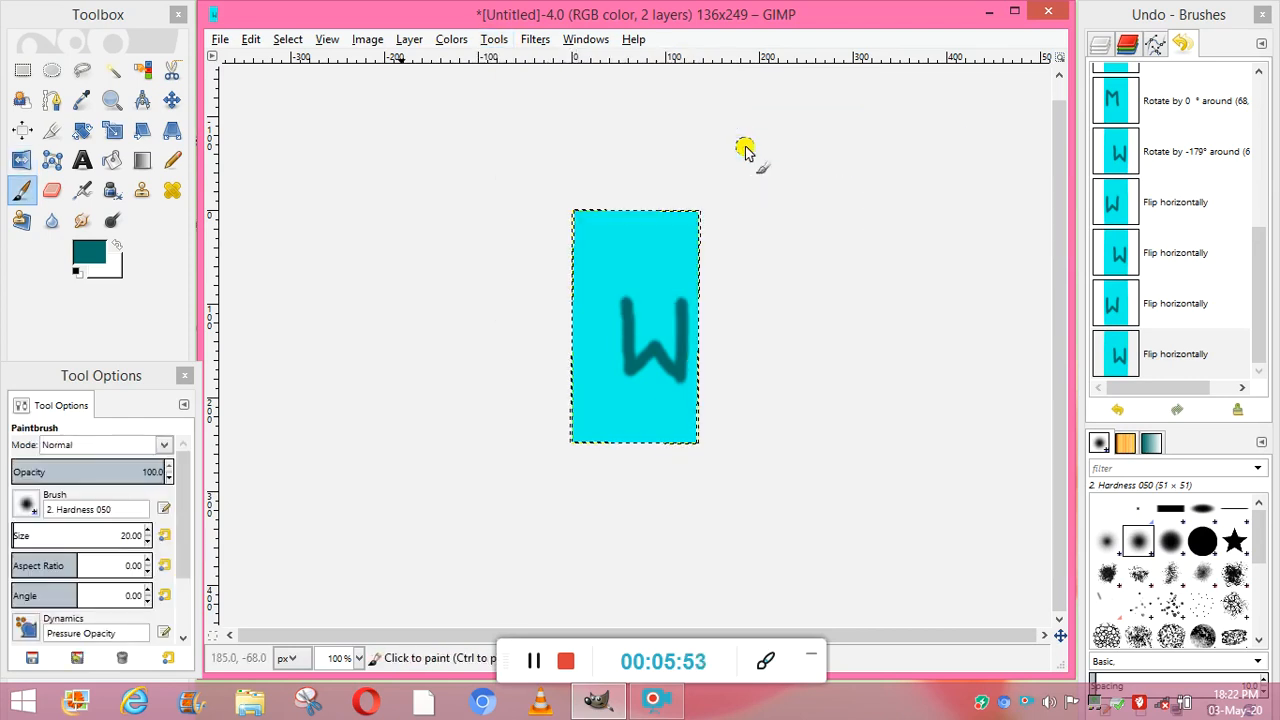
{"action": "left_click", "coordinate": [90, 252]}
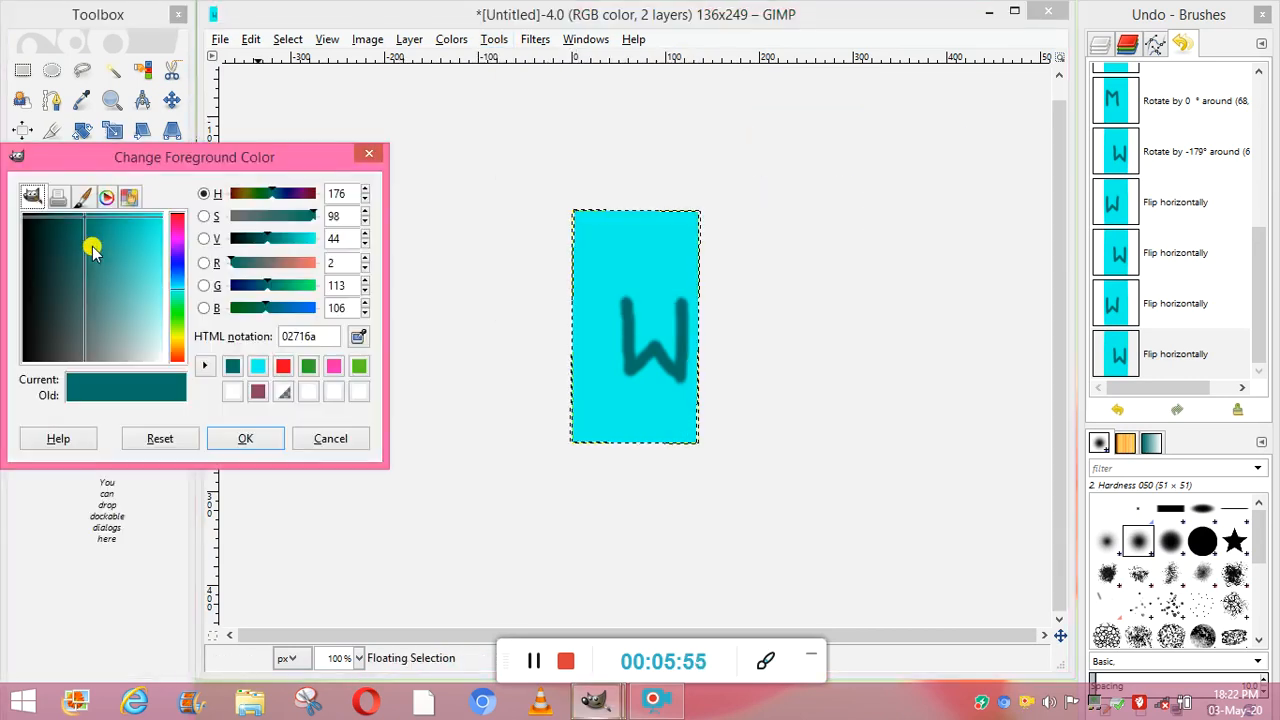
{"action": "left_click", "coordinate": [264, 444]}
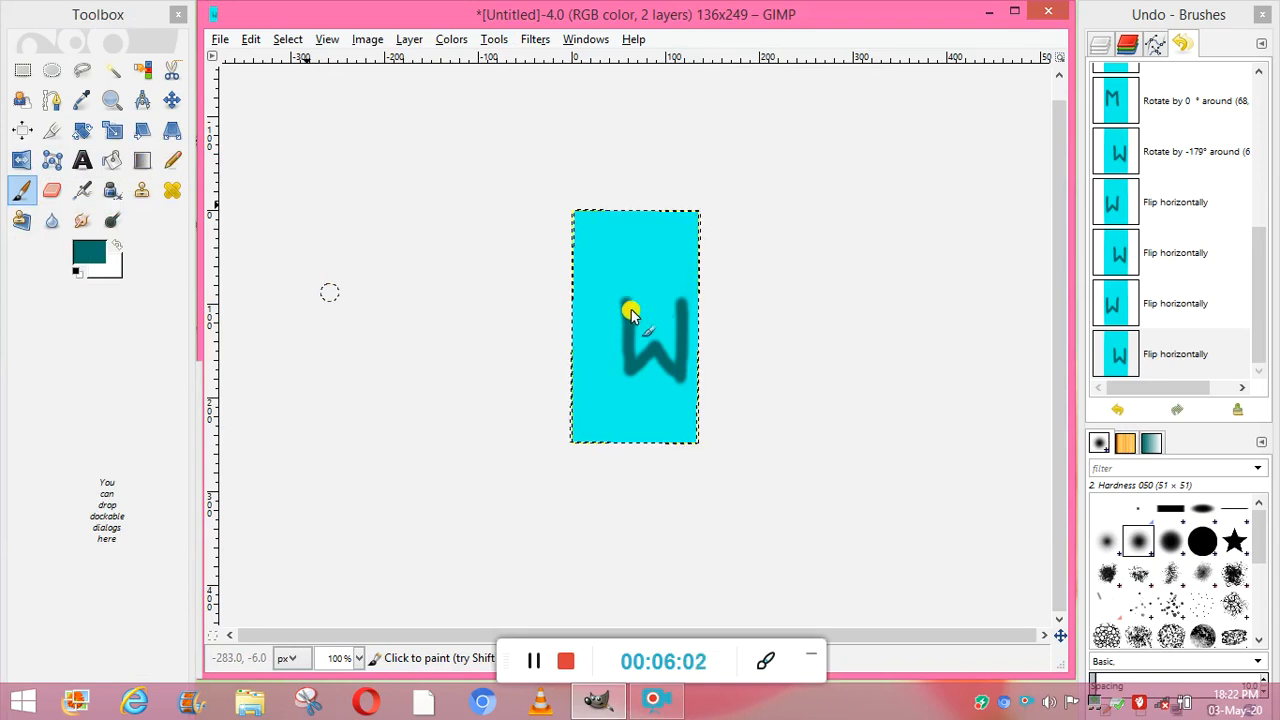
- Try to draw a rectangular selection in the empty area outside the image canvas
{"action": "left_click", "coordinate": [220, 40]}
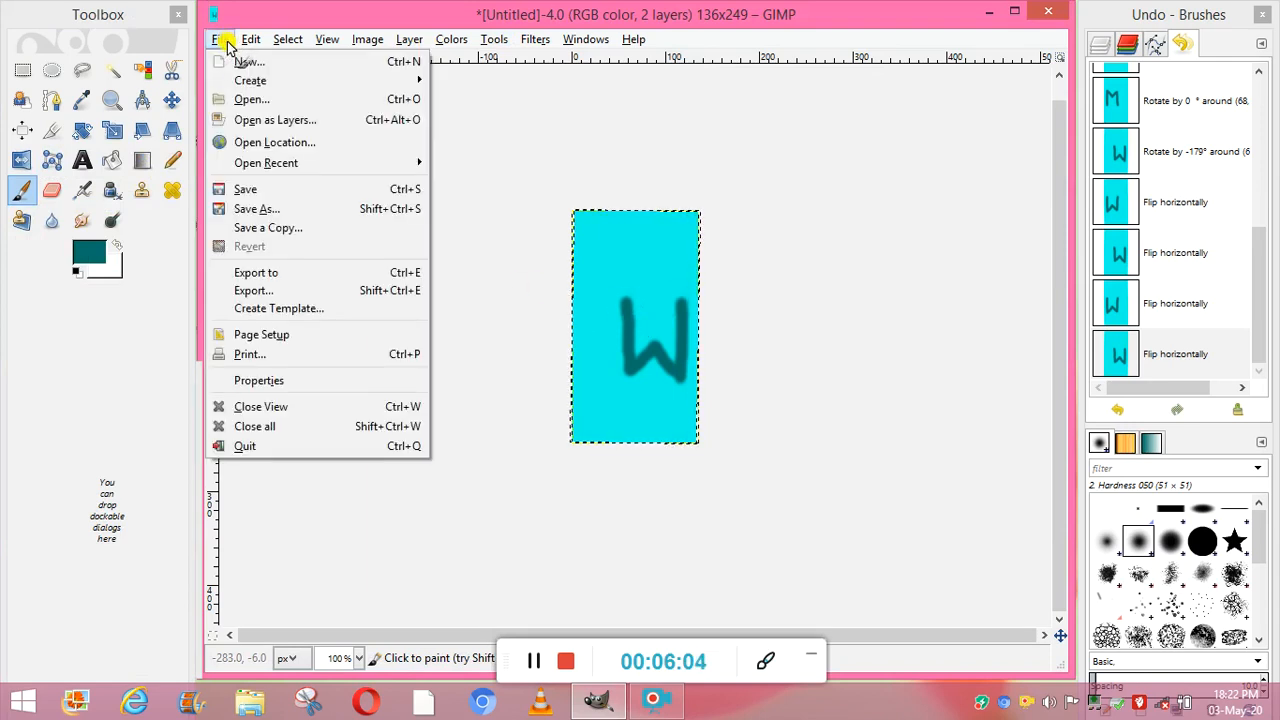
{"action": "left_click", "coordinate": [458, 165]}
{"action": "left_click", "coordinate": [500, 42]}
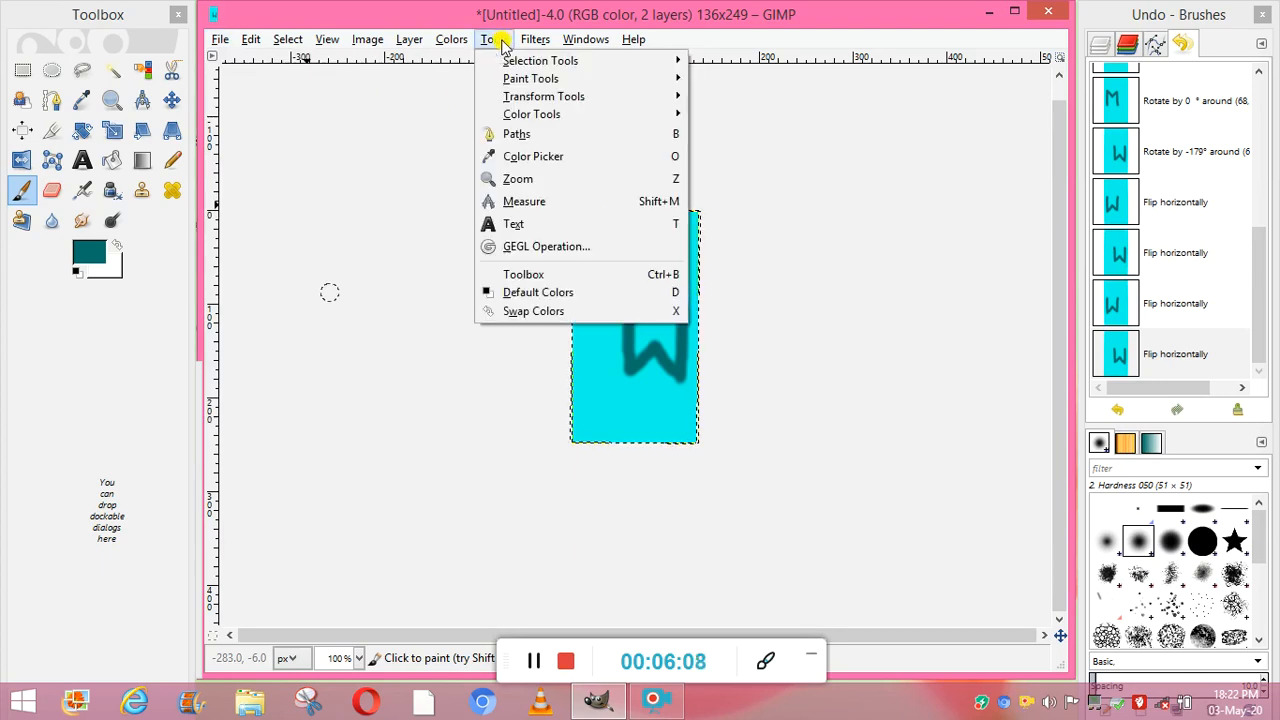
{"action": "mouse_move", "coordinate": [657, 62]}
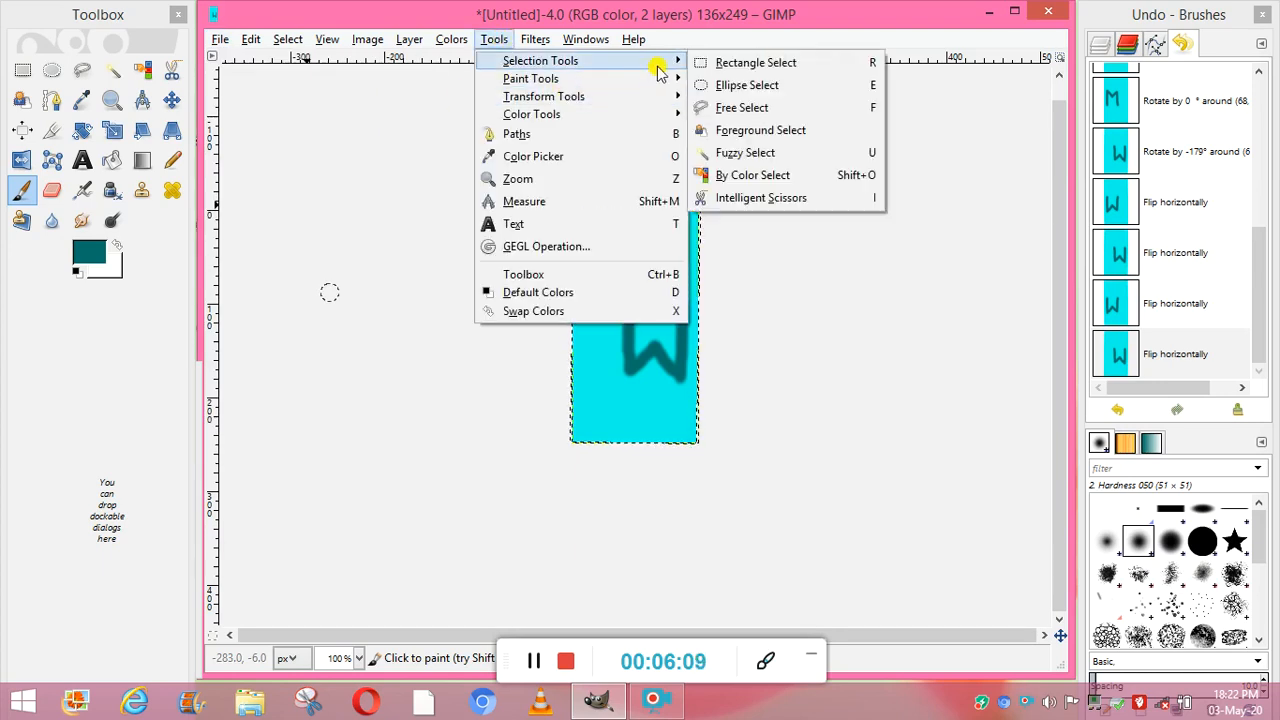
{"action": "left_click", "coordinate": [727, 62]}
{"action": "left_click_drag", "start_coordinate": [263, 264], "coordinate": [440, 458]}
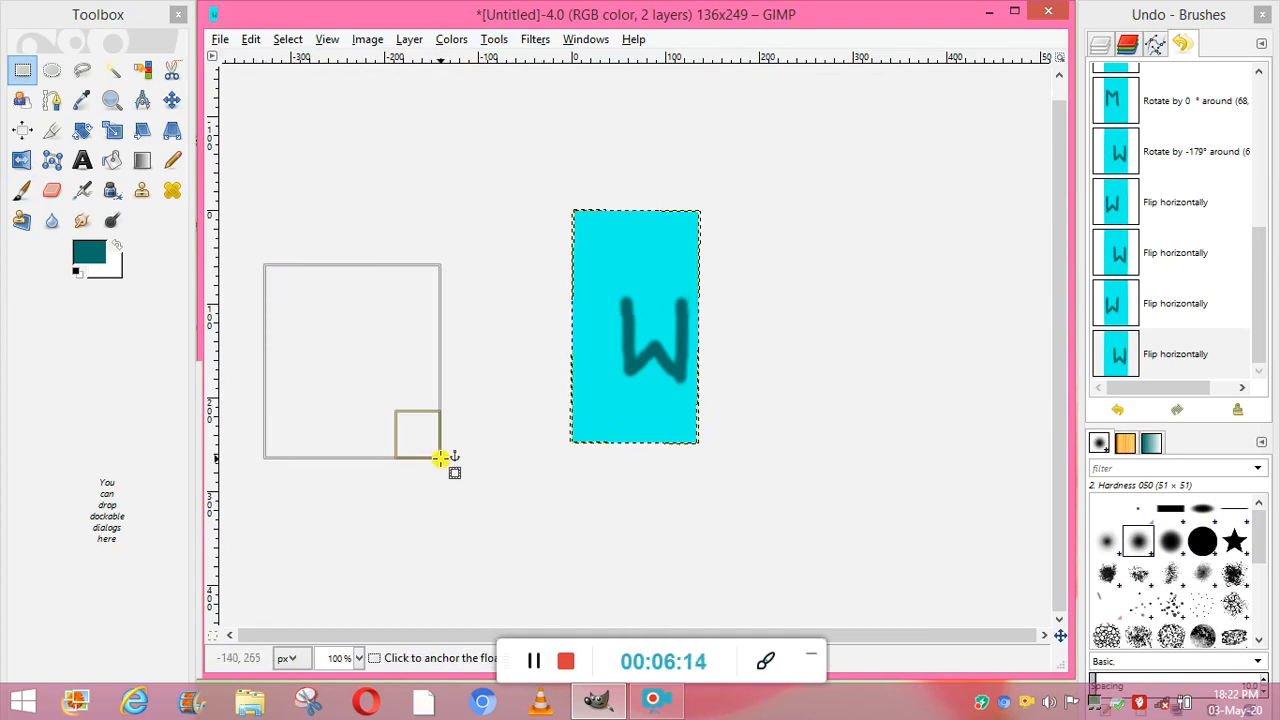
{"action": "left_click", "coordinate": [314, 347]}
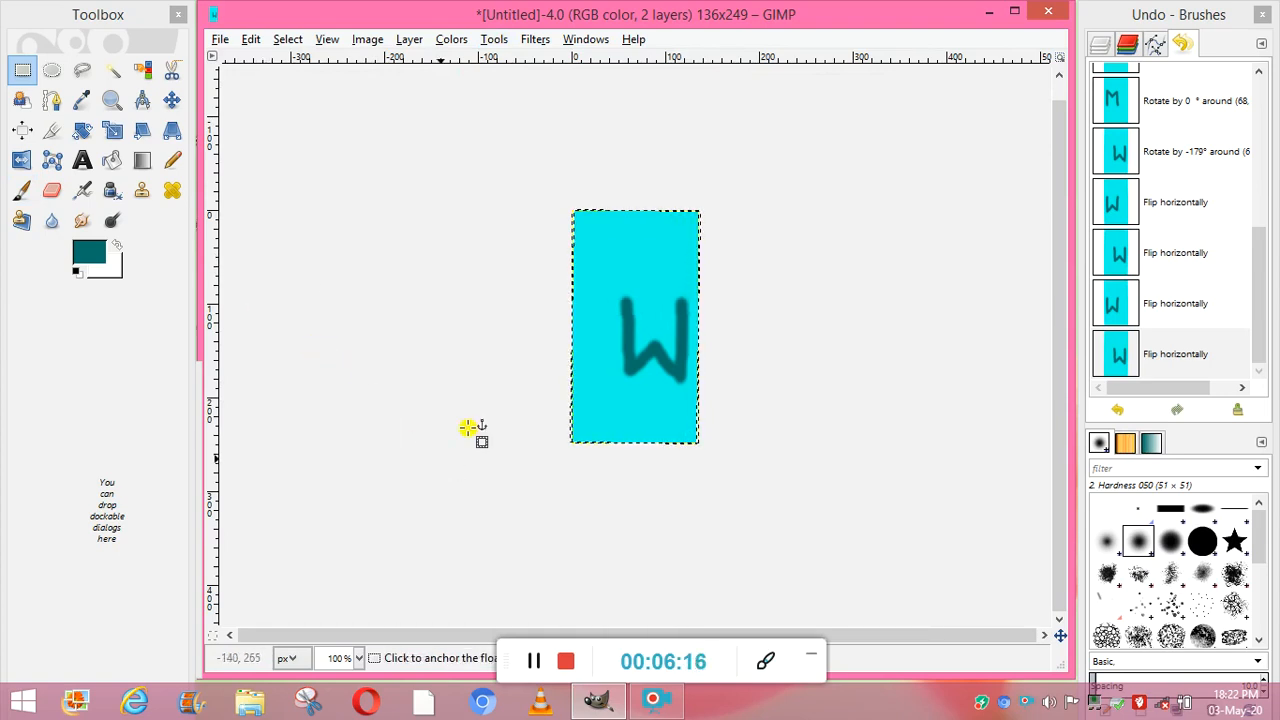
{"action": "left_click", "coordinate": [534, 661]}
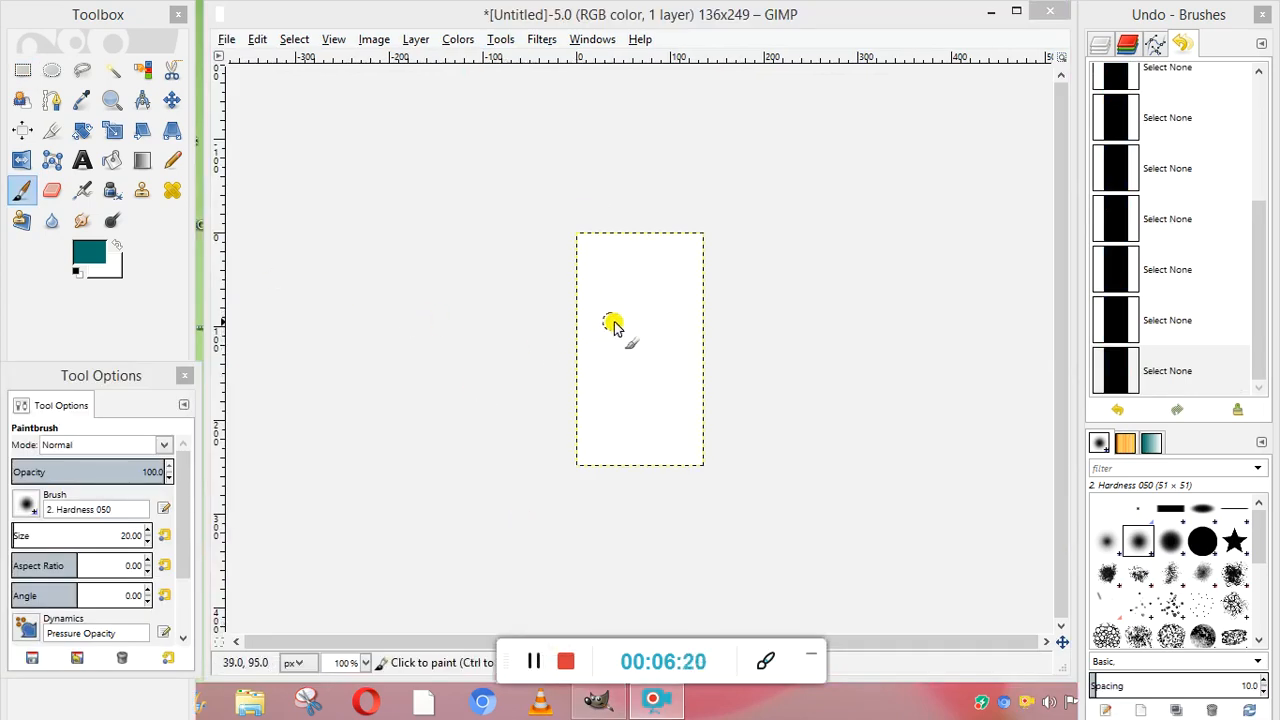
- Paint a dark teal looped flower shape with a stem on the blank white image, and flip it horizontally five times
{"action": "mouse_move", "coordinate": [614, 326]}
{"action": "left_mouse_down"}
{"action": "mouse_move", "coordinate": [583, 309]}
{"action": "mouse_move", "coordinate": [591, 297]}
{"action": "mouse_move", "coordinate": [609, 318]}
{"action": "mouse_move", "coordinate": [606, 277]}
{"action": "mouse_move", "coordinate": [634, 286]}
{"action": "mouse_move", "coordinate": [620, 318]}
{"action": "mouse_move", "coordinate": [629, 286]}
{"action": "mouse_move", "coordinate": [660, 276]}
{"action": "mouse_move", "coordinate": [615, 318]}
{"action": "mouse_move", "coordinate": [623, 334]}
{"action": "mouse_move", "coordinate": [591, 387]}
{"action": "left_mouse_up"}
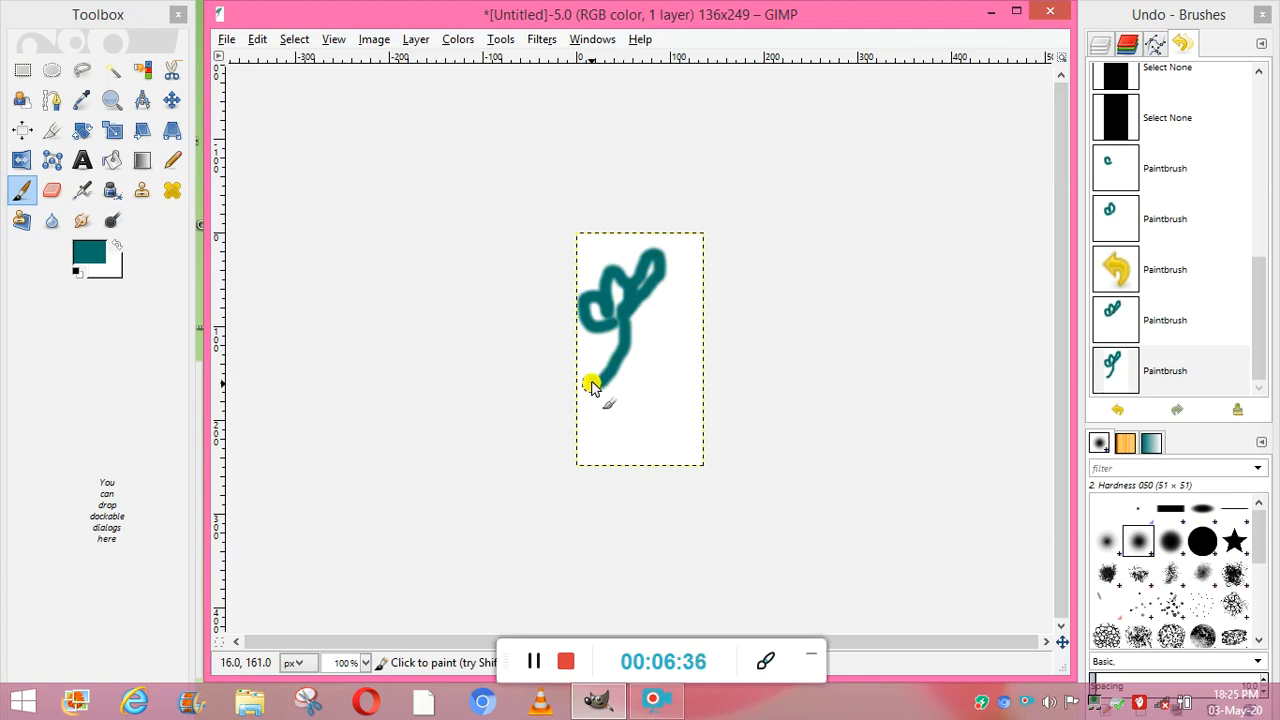
{"action": "left_click", "coordinate": [502, 40]}
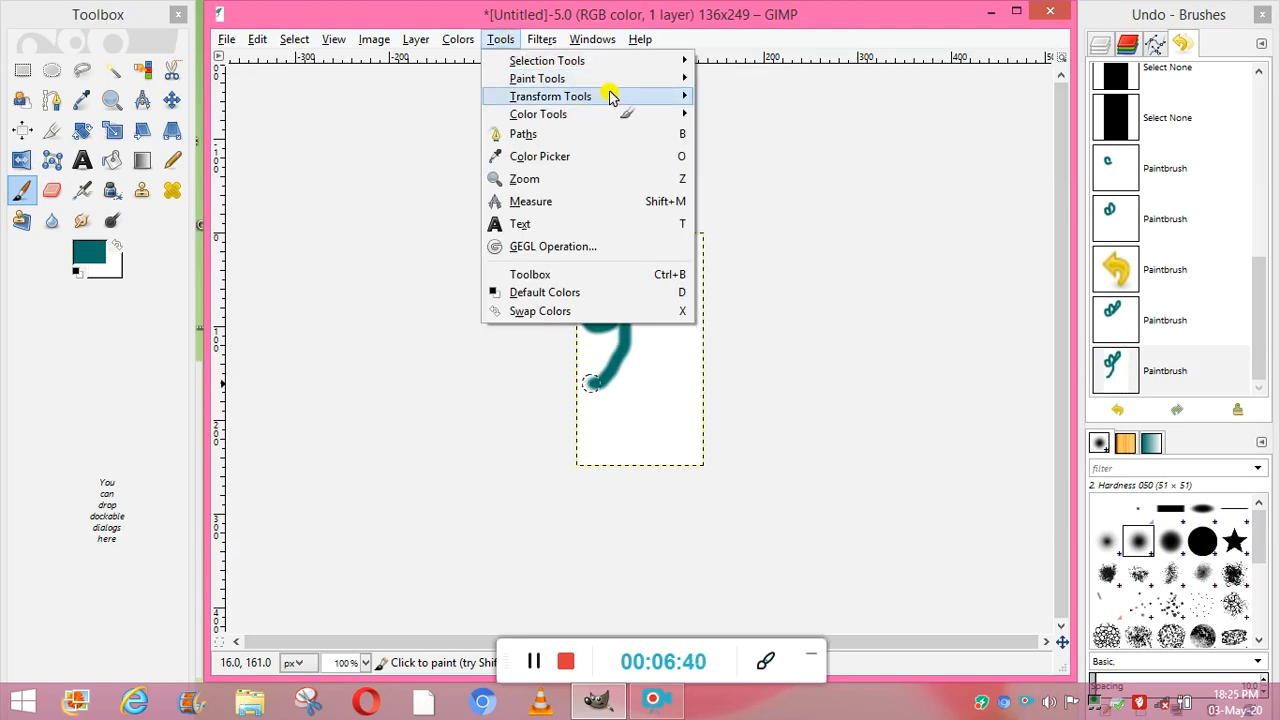
{"action": "mouse_move", "coordinate": [640, 97]}
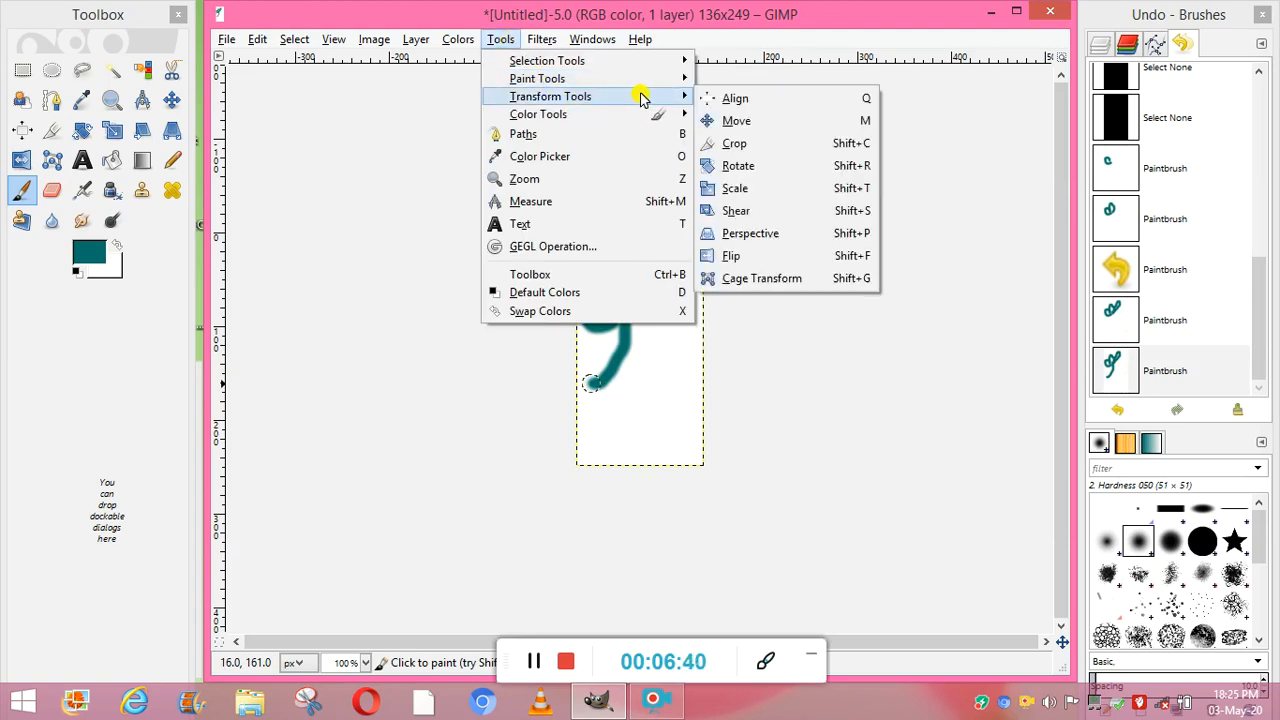
{"action": "left_click", "coordinate": [741, 258]}
{"action": "left_click", "coordinate": [662, 326]}
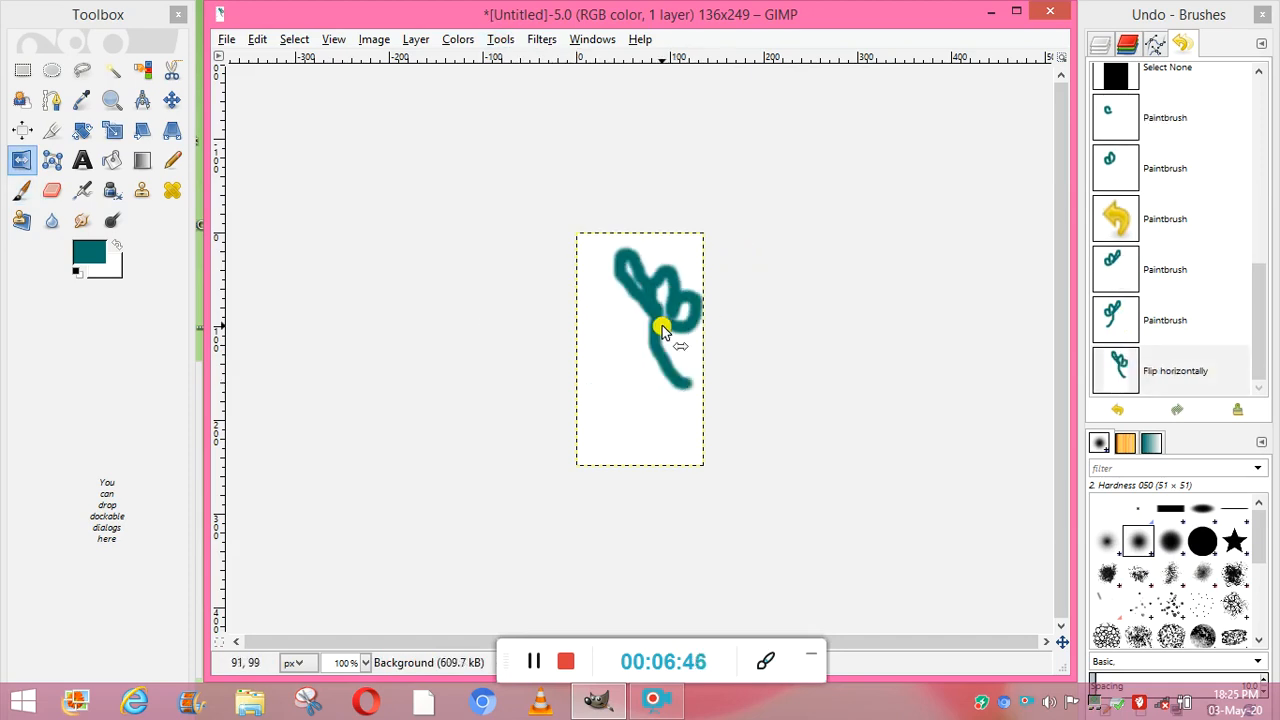
{"action": "left_click", "coordinate": [662, 325]}
{"action": "left_click", "coordinate": [663, 333]}
{"action": "left_click", "coordinate": [663, 333]}
{"action": "left_click", "coordinate": [663, 333]}
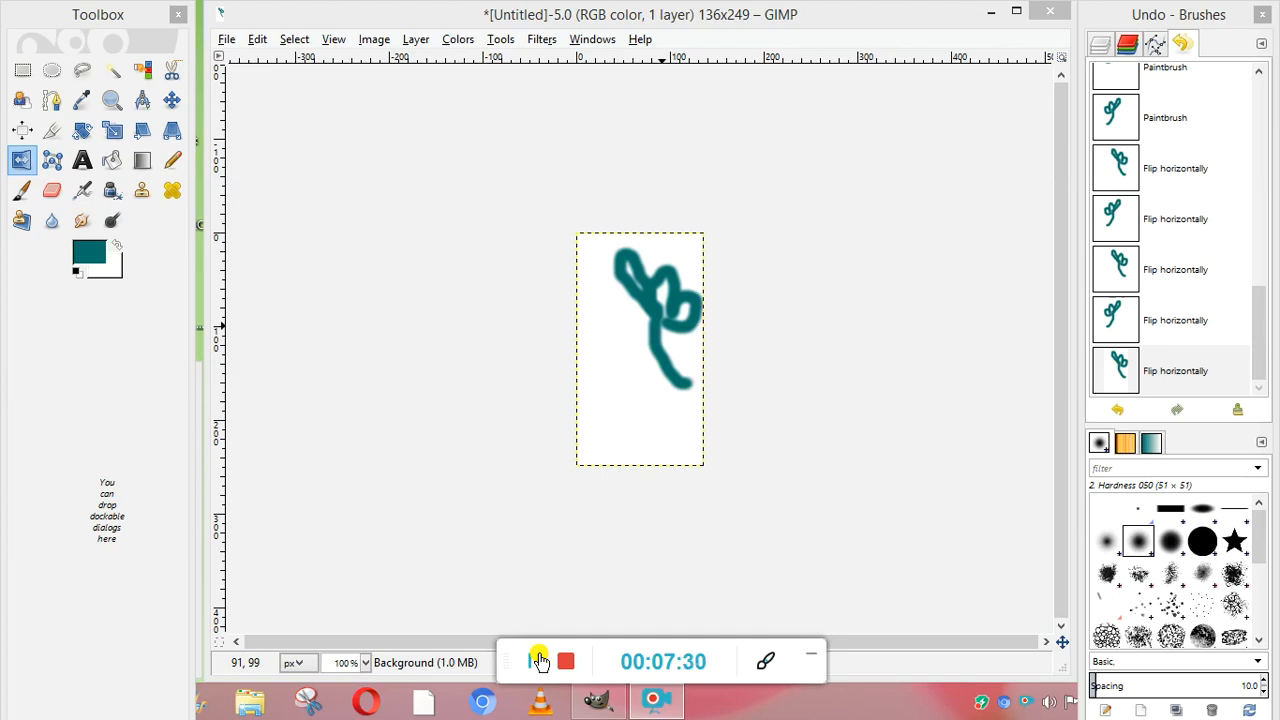
{"action": "left_click", "coordinate": [416, 39]}
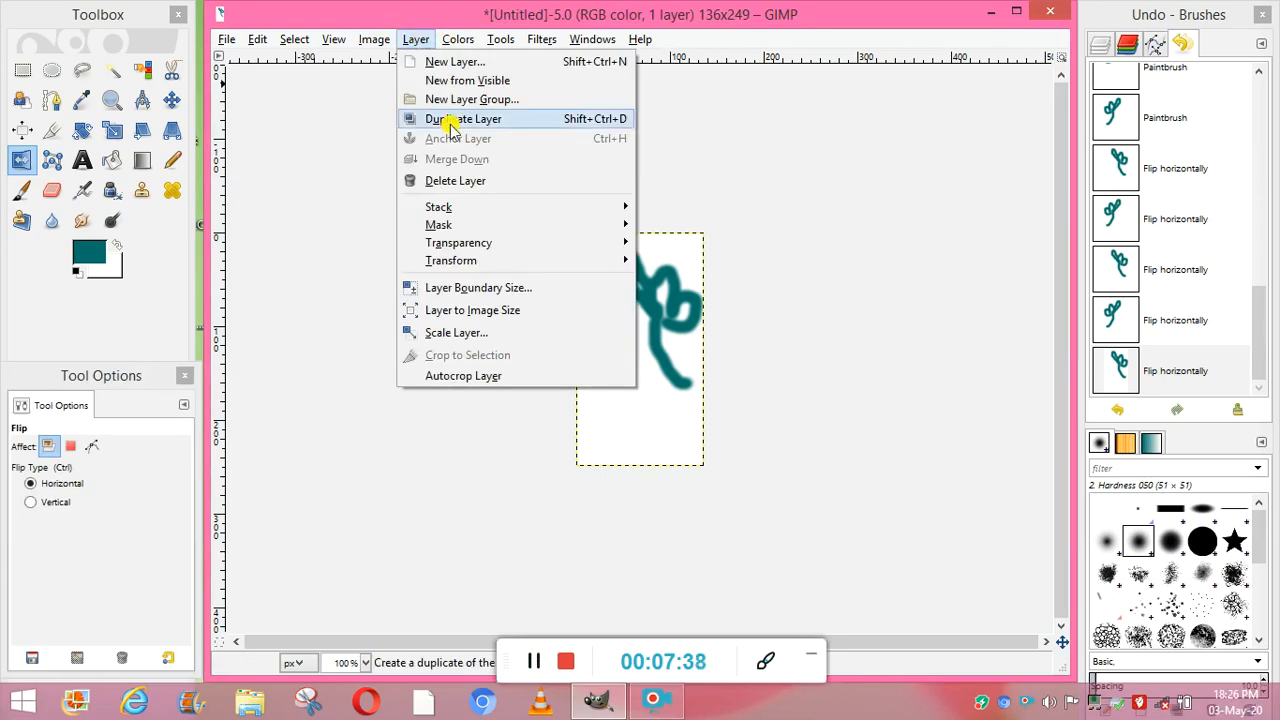
{"action": "mouse_move", "coordinate": [470, 210]}
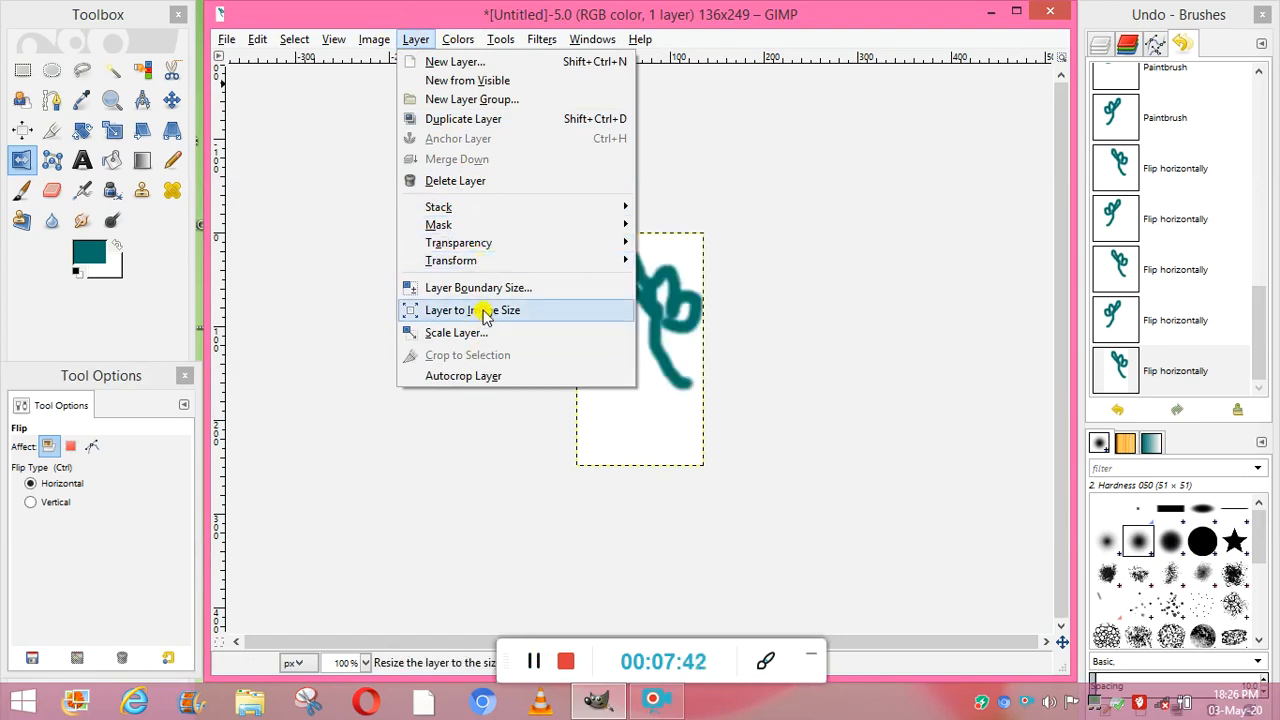
{"action": "mouse_move", "coordinate": [484, 262]}
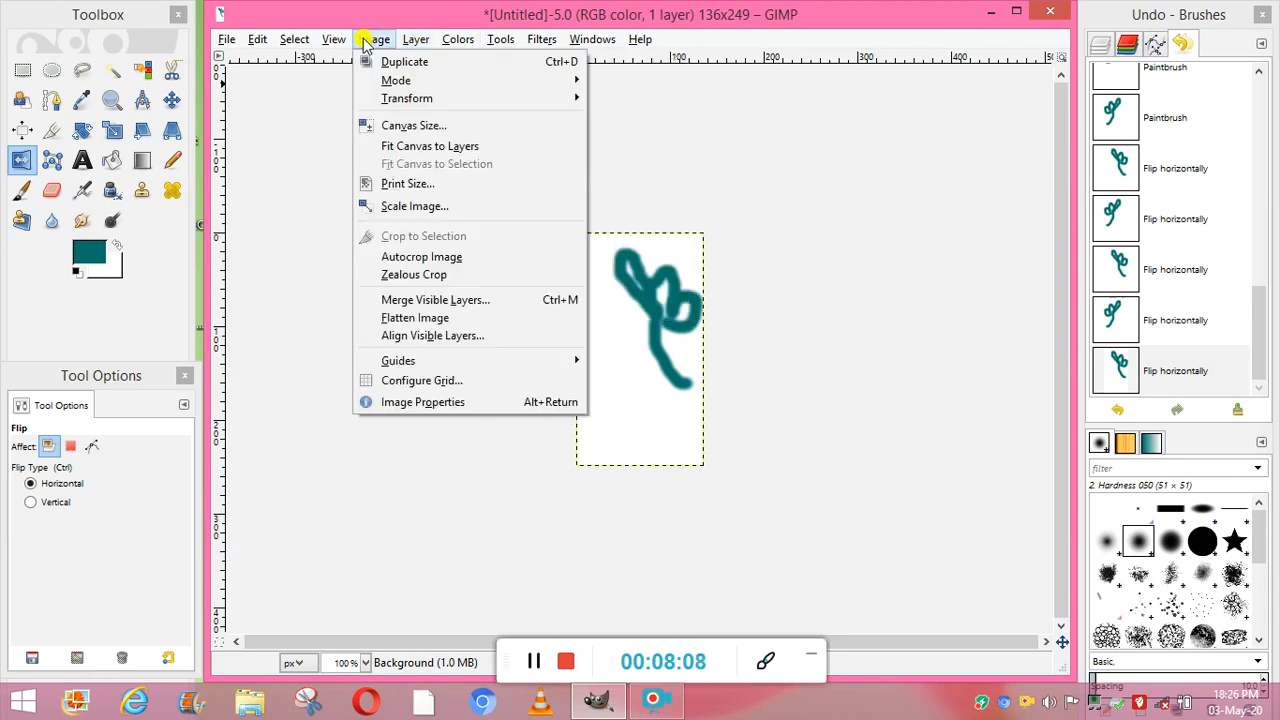
{"action": "mouse_move", "coordinate": [340, 42]}
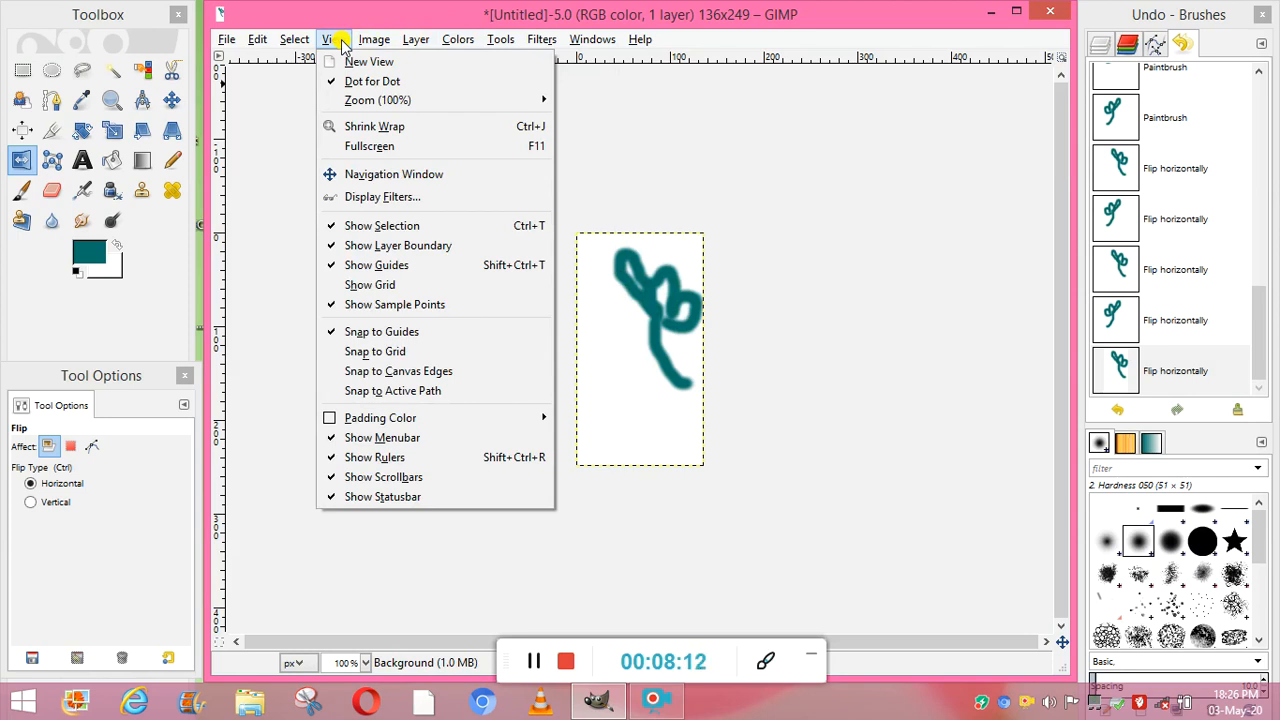
{"action": "left_click", "coordinate": [407, 225]}
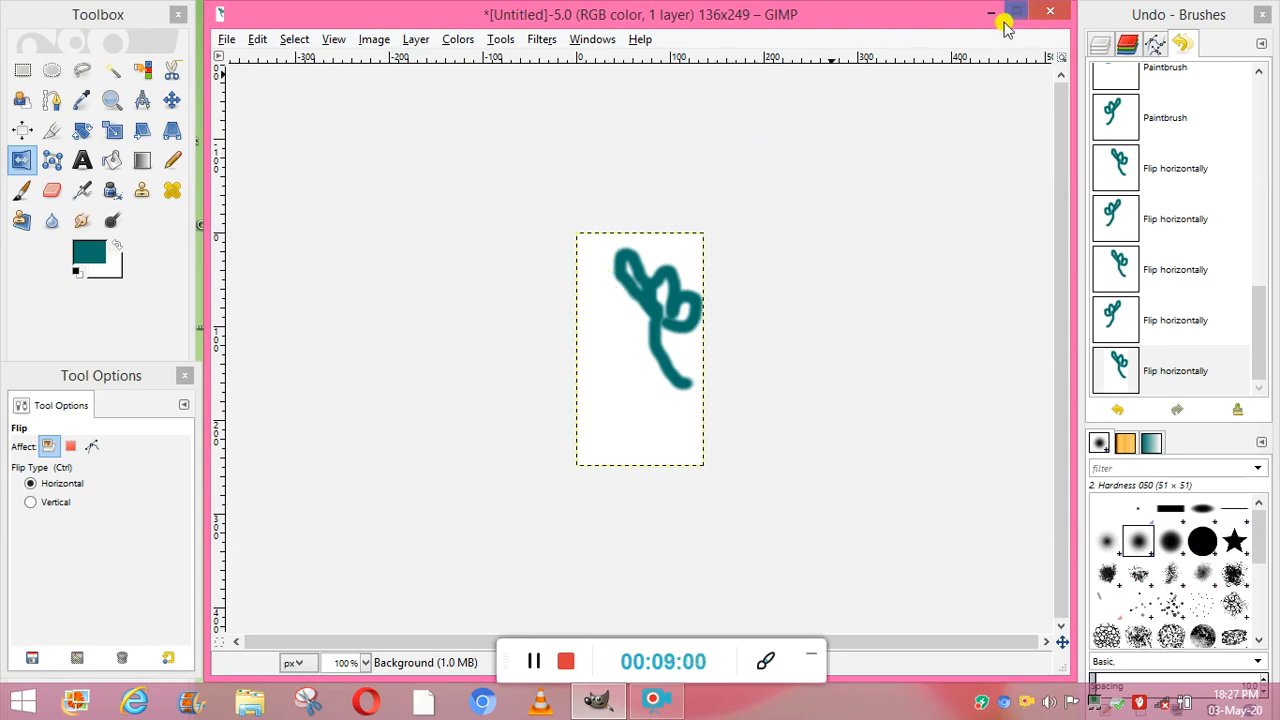
- Create a new blank image of 136 × 249 px and move its window over the existing drawing
{"action": "left_click", "coordinate": [227, 41]}
{"action": "left_click", "coordinate": [252, 61]}
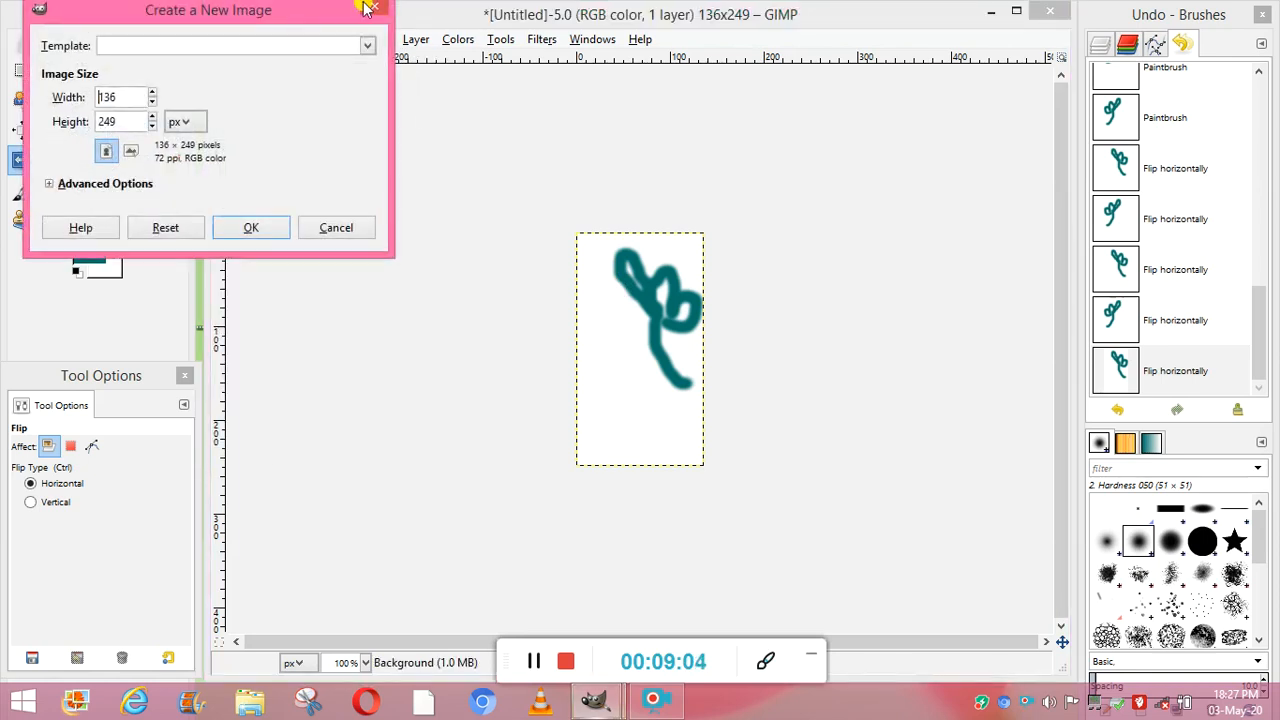
{"action": "left_click", "coordinate": [277, 229]}
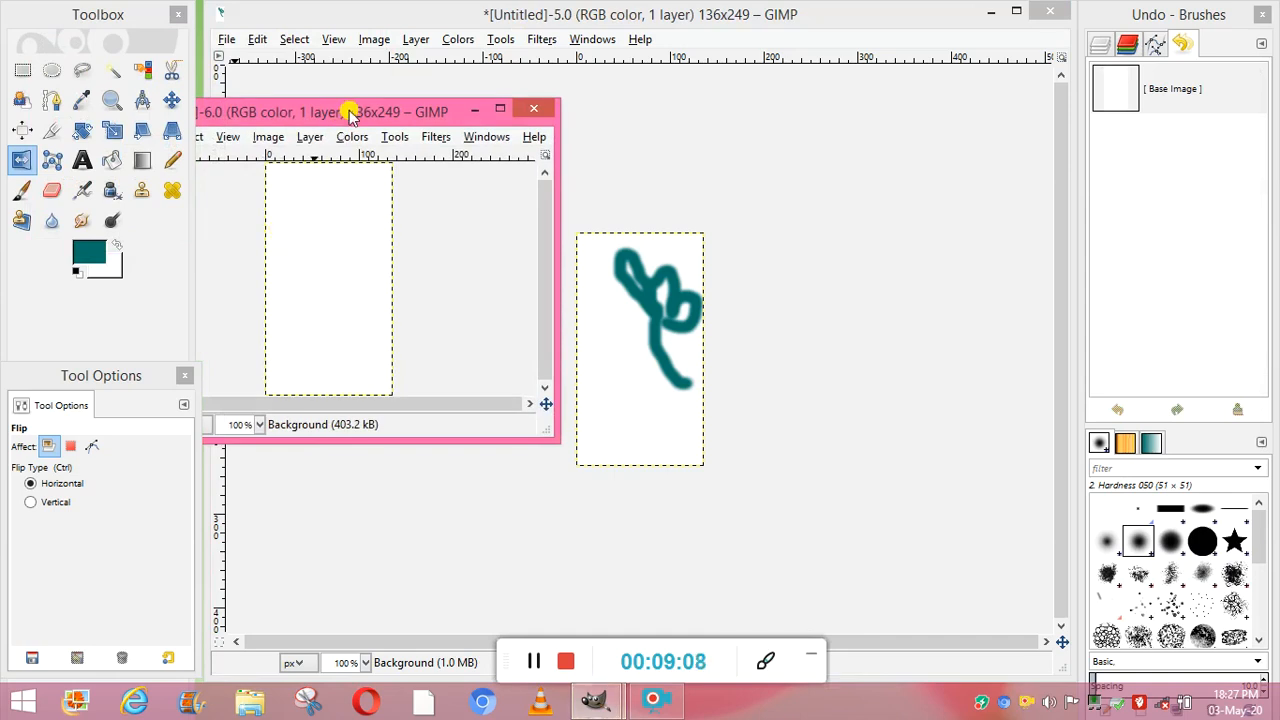
{"action": "left_click_drag", "start_coordinate": [350, 113], "coordinate": [845, 217]}
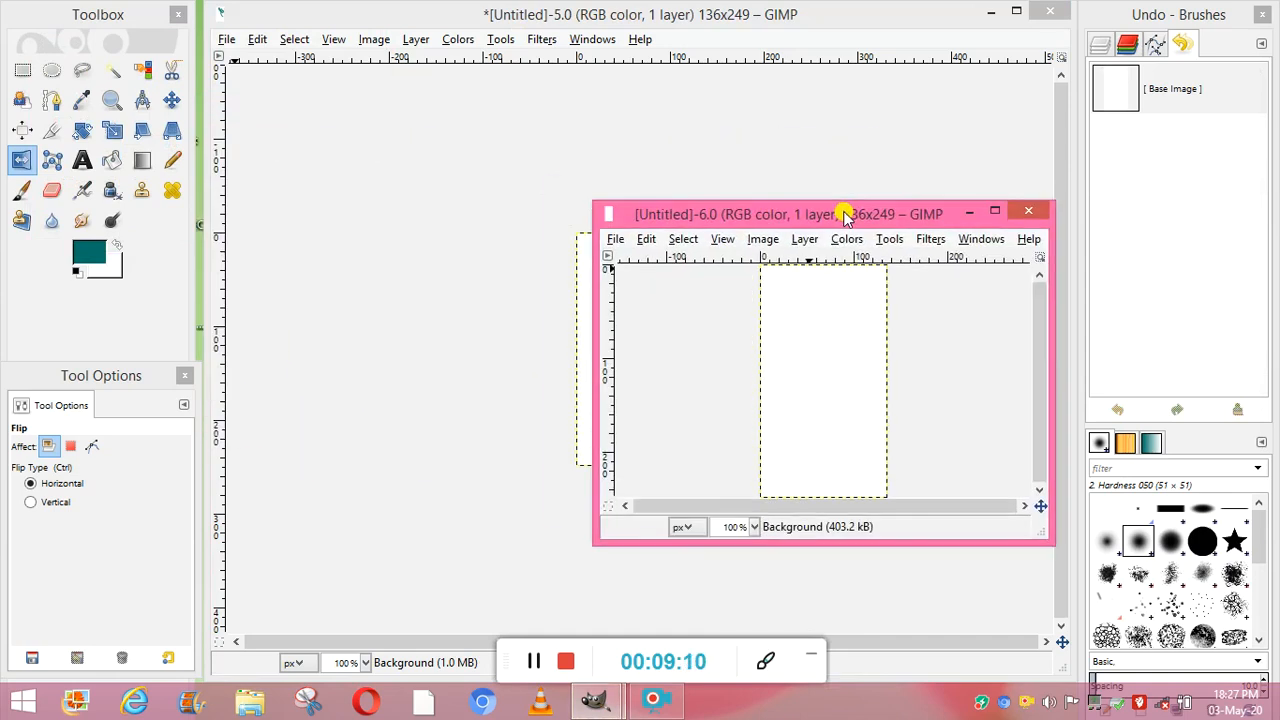